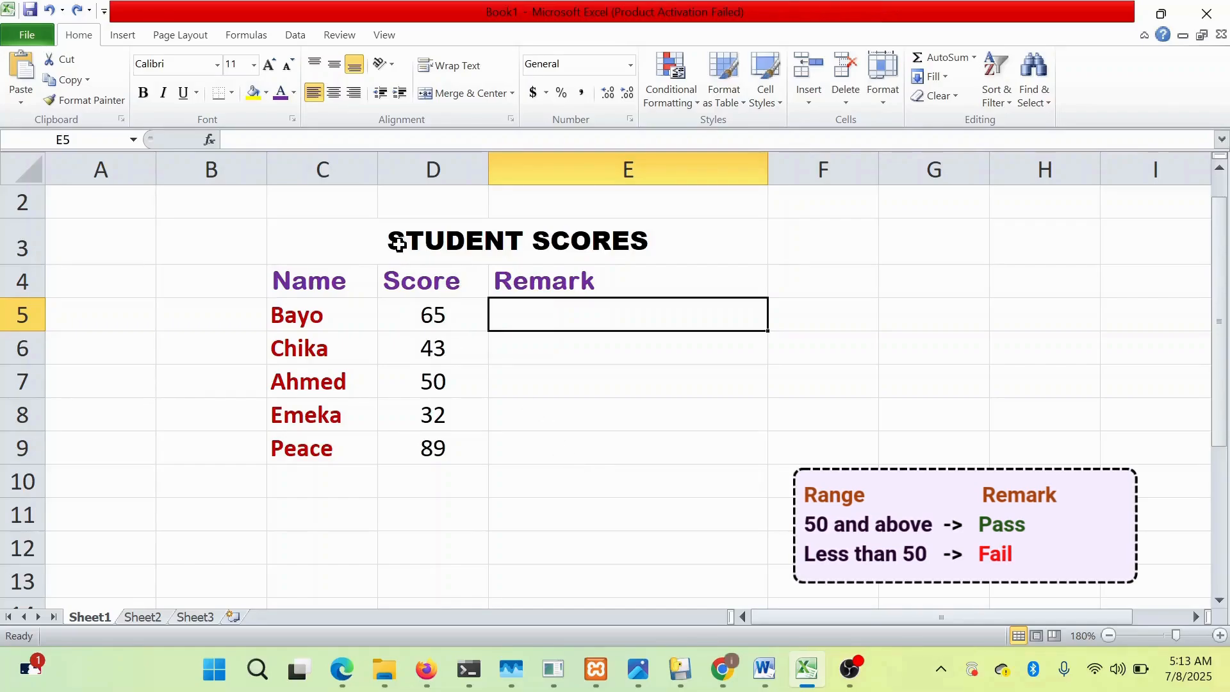
Step: Enter =IF(D5>=50, "Pass","Fail") in cell E5 and fill it down the Remark column to E9
click(299, 139)
text(=IF(D5>=50, "Pass","Fail"))
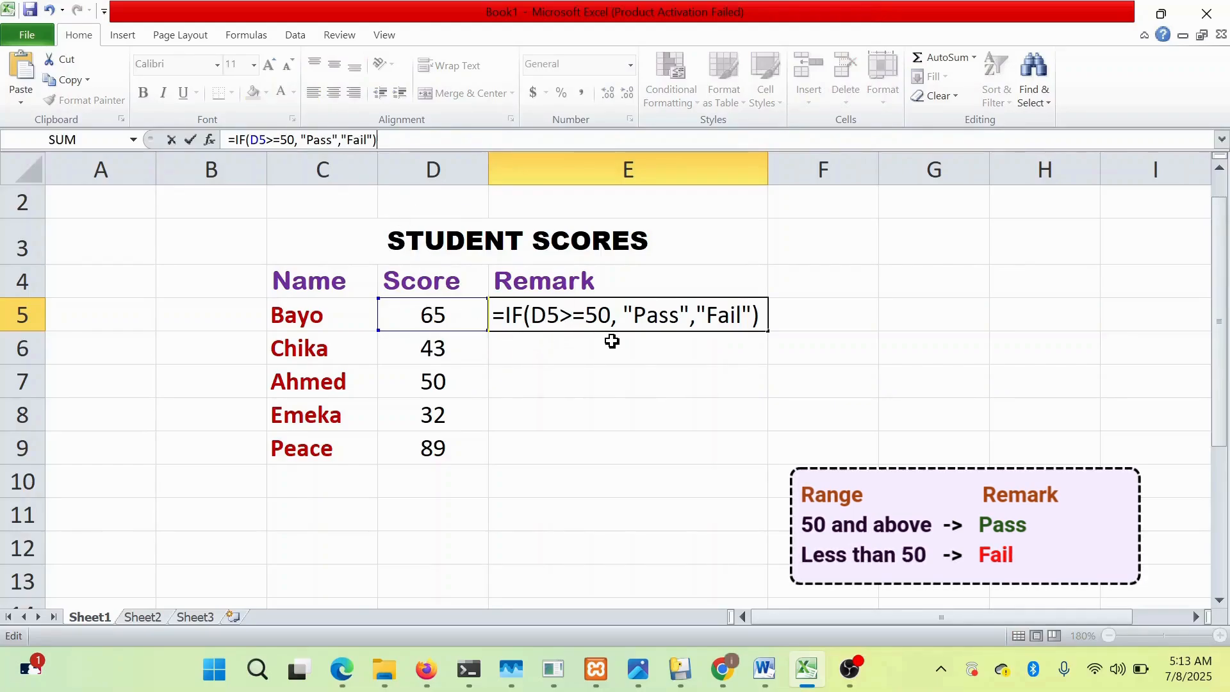
key(Return)
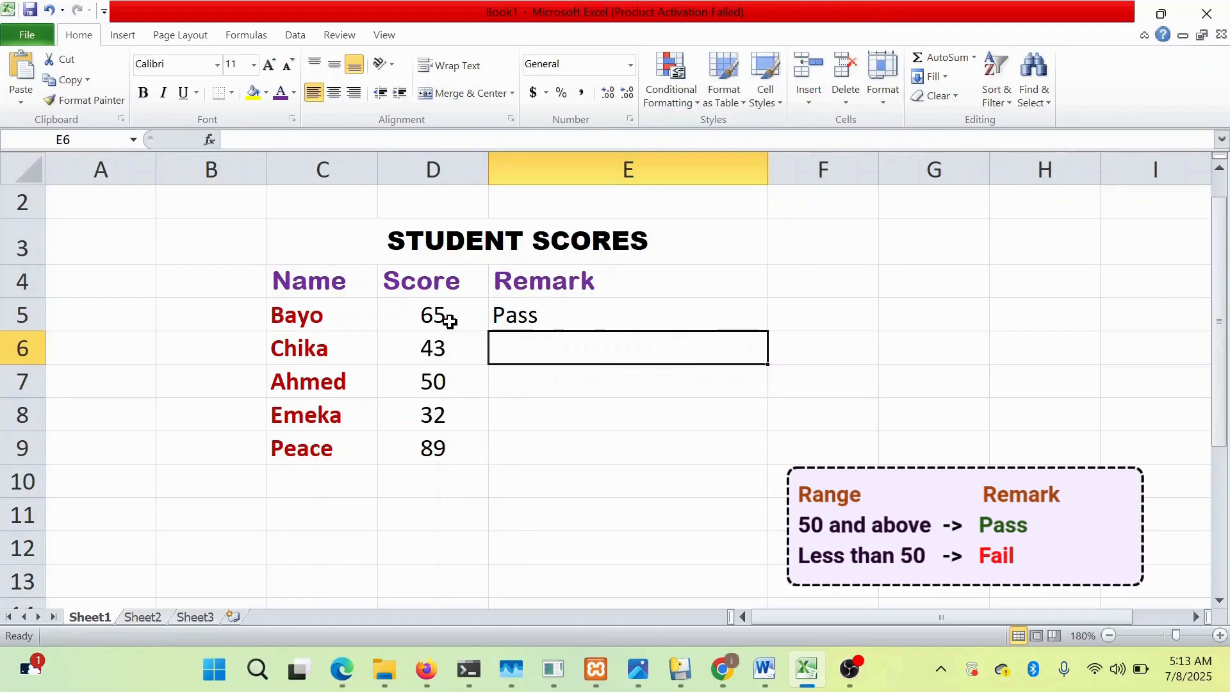
click(634, 317)
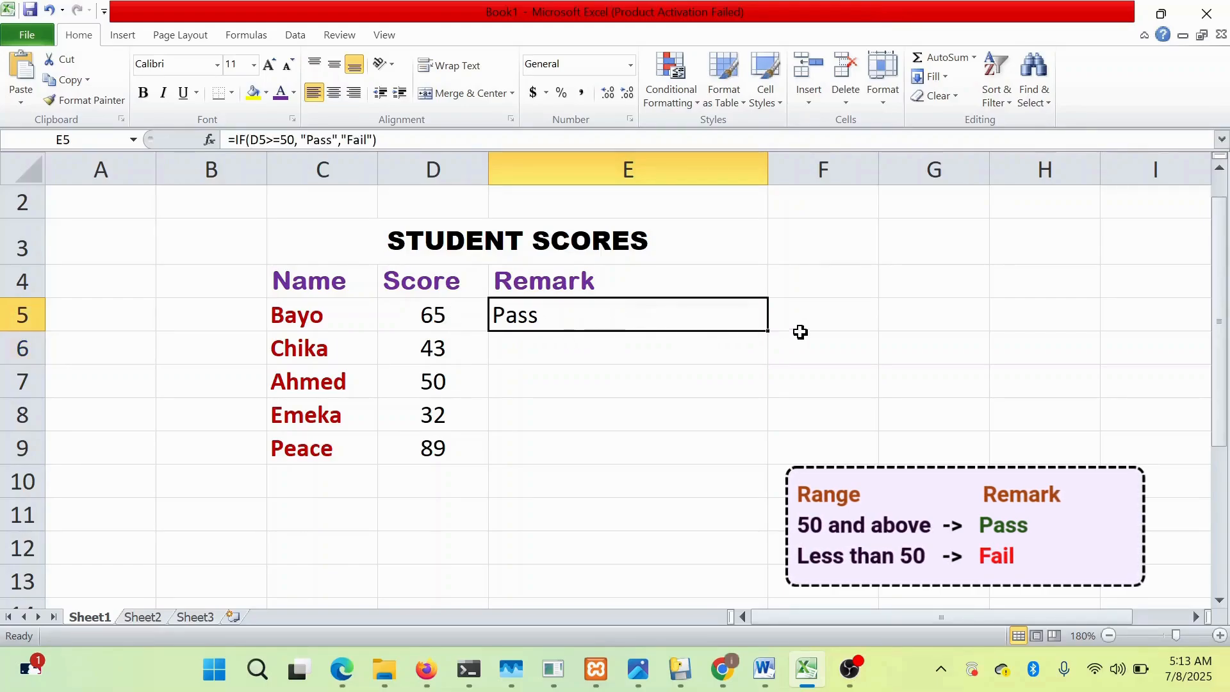
drag(767, 330, 749, 444)
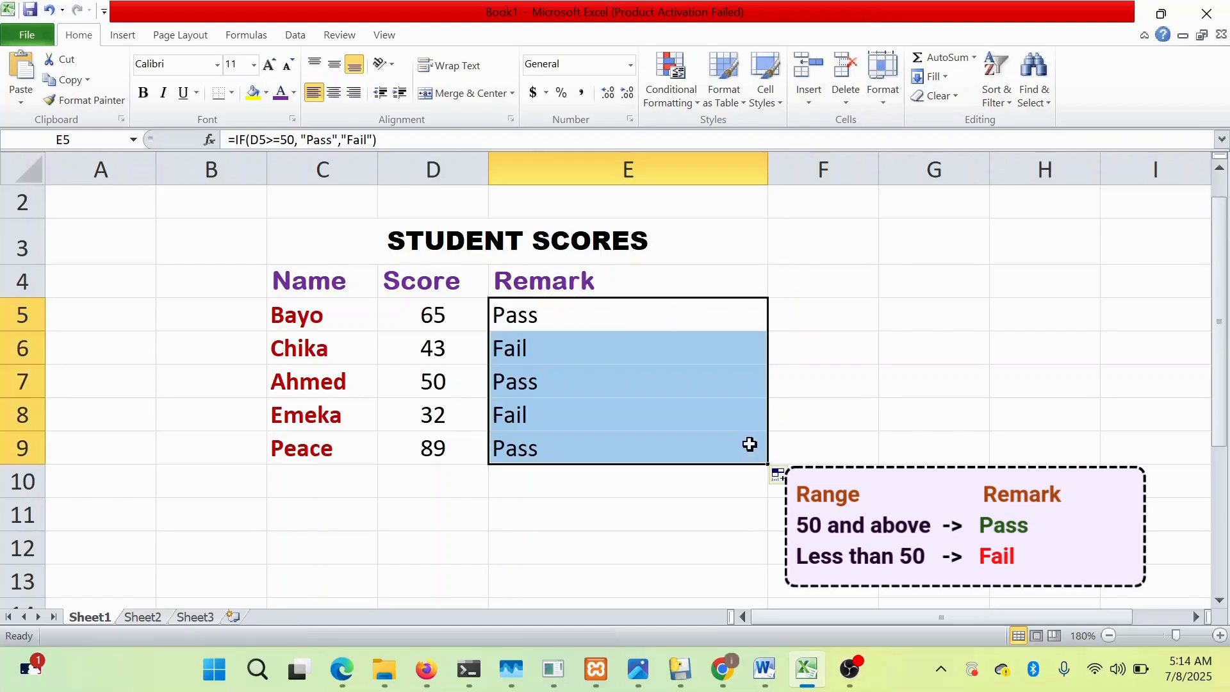
click(552, 352)
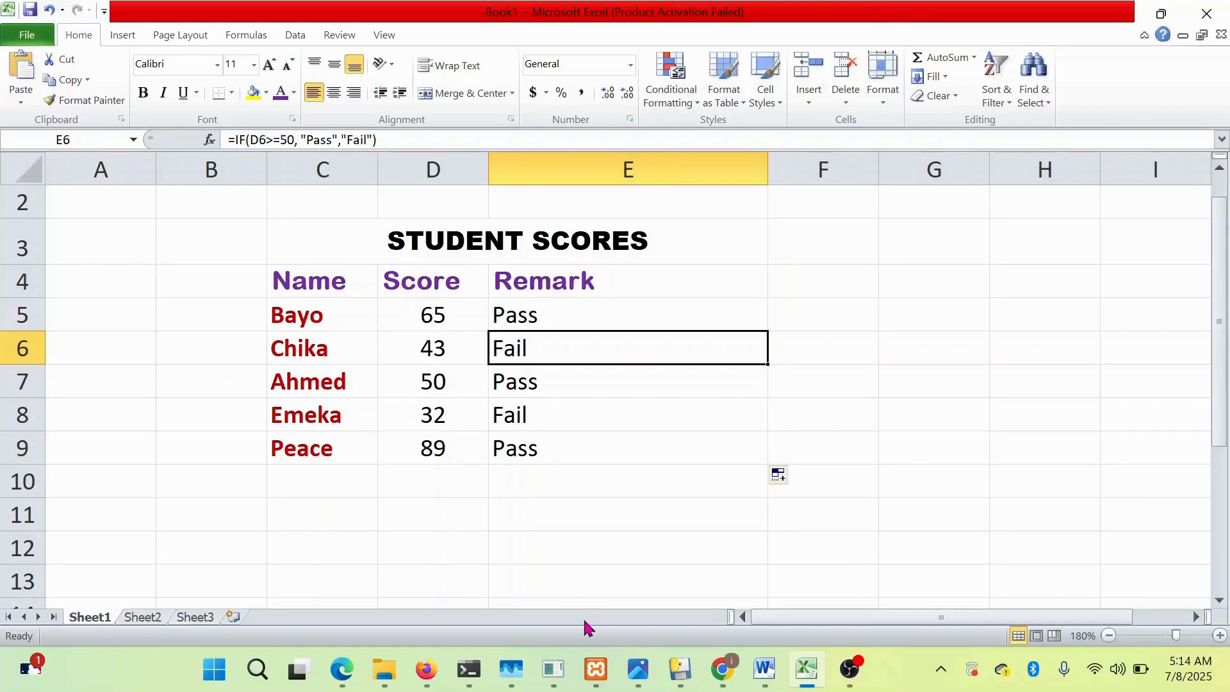
Step: Switch to the Word document IF and examine the condition, true-result and false-result arguments of the general IF syntax
click(765, 669)
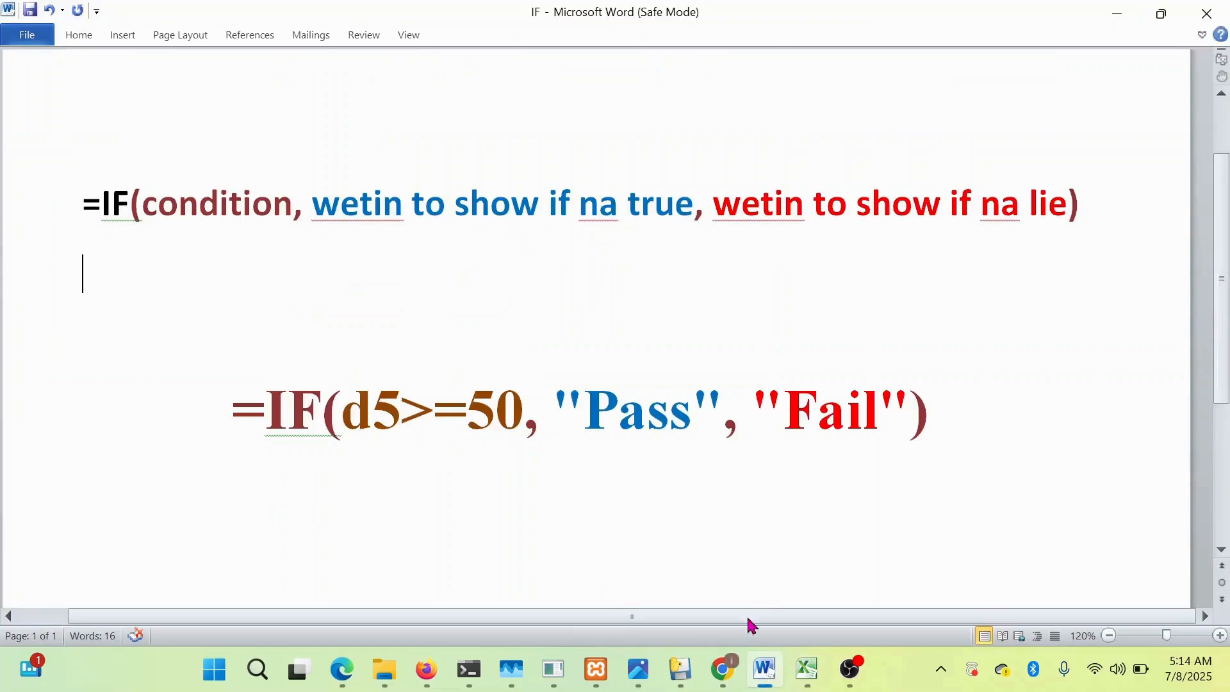
click(160, 207)
double_click(249, 195)
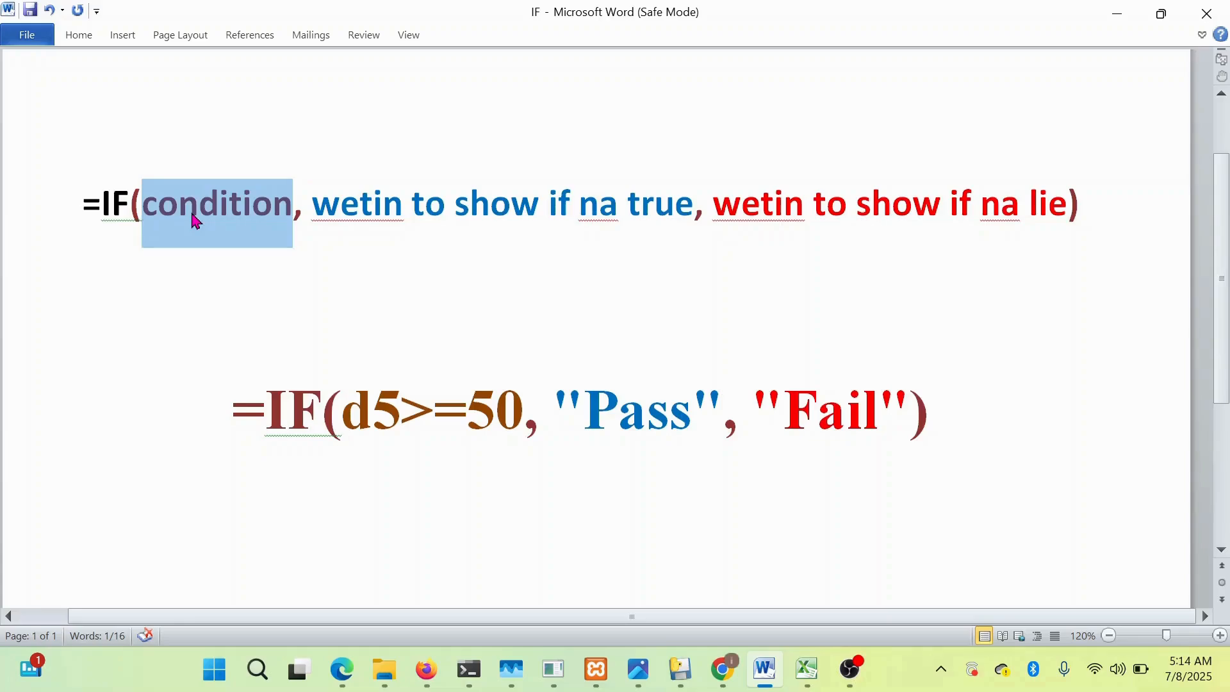
click(314, 205)
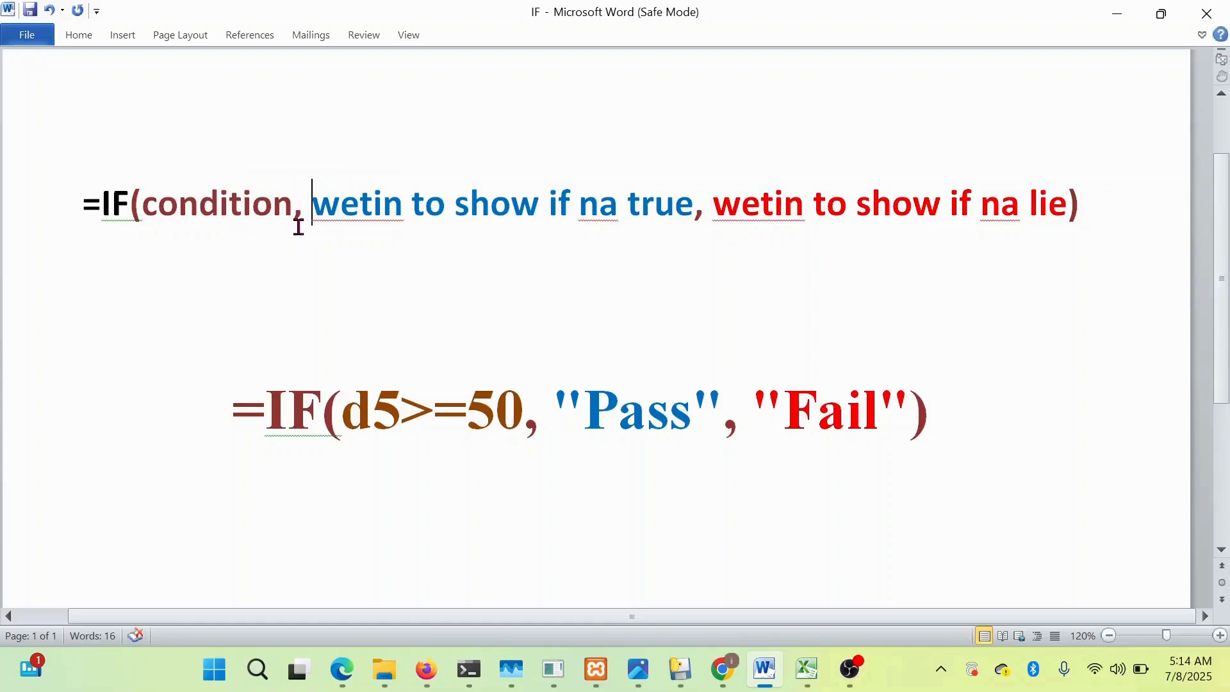
drag(315, 211, 673, 204)
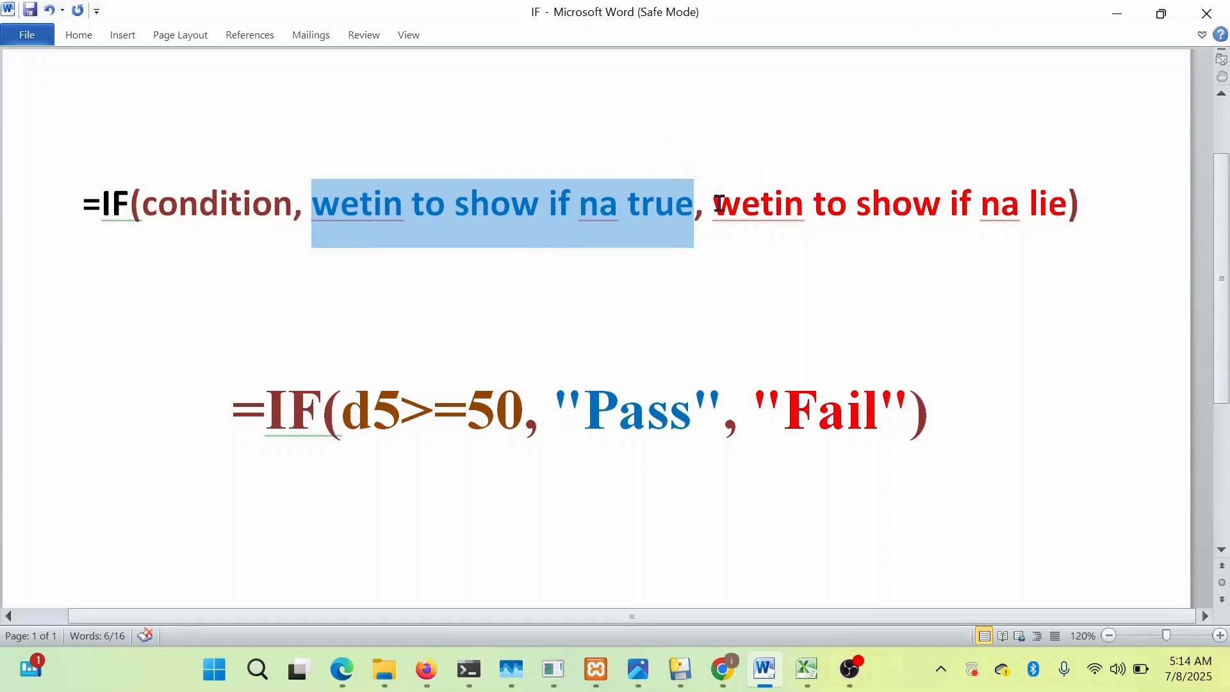
drag(713, 205, 1051, 205)
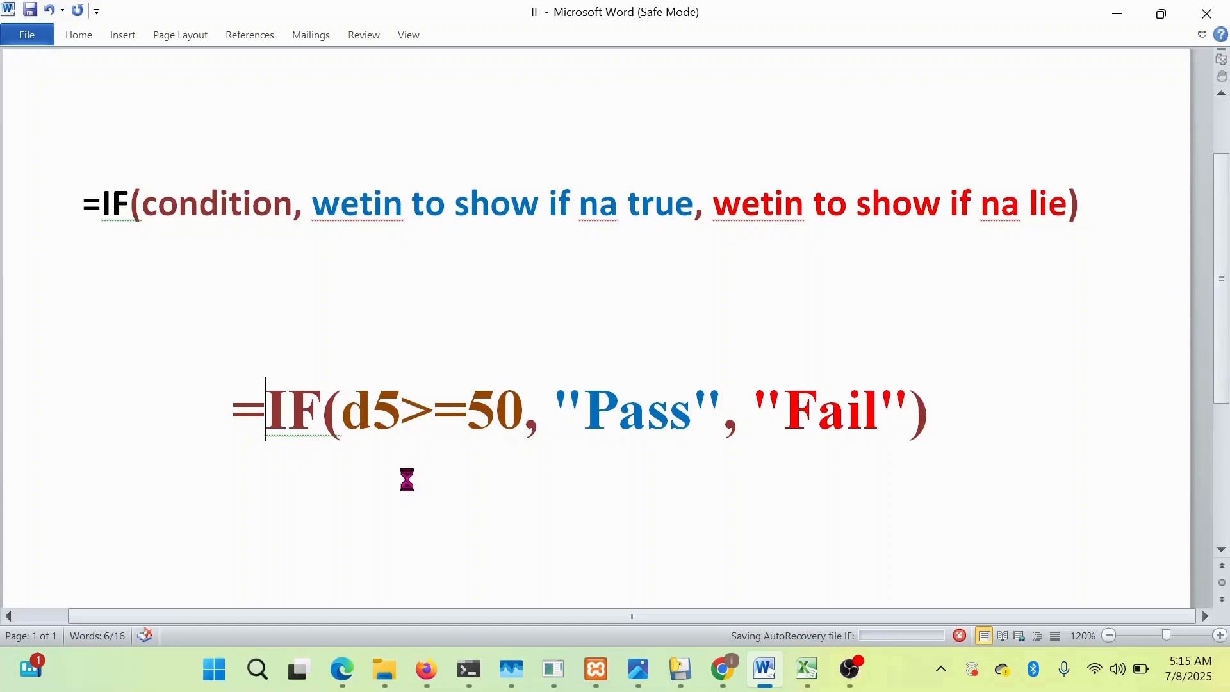
Step: Examine the comma separator and the quoted "Pass" and "Fail" arguments in the example IF formula
click(528, 419)
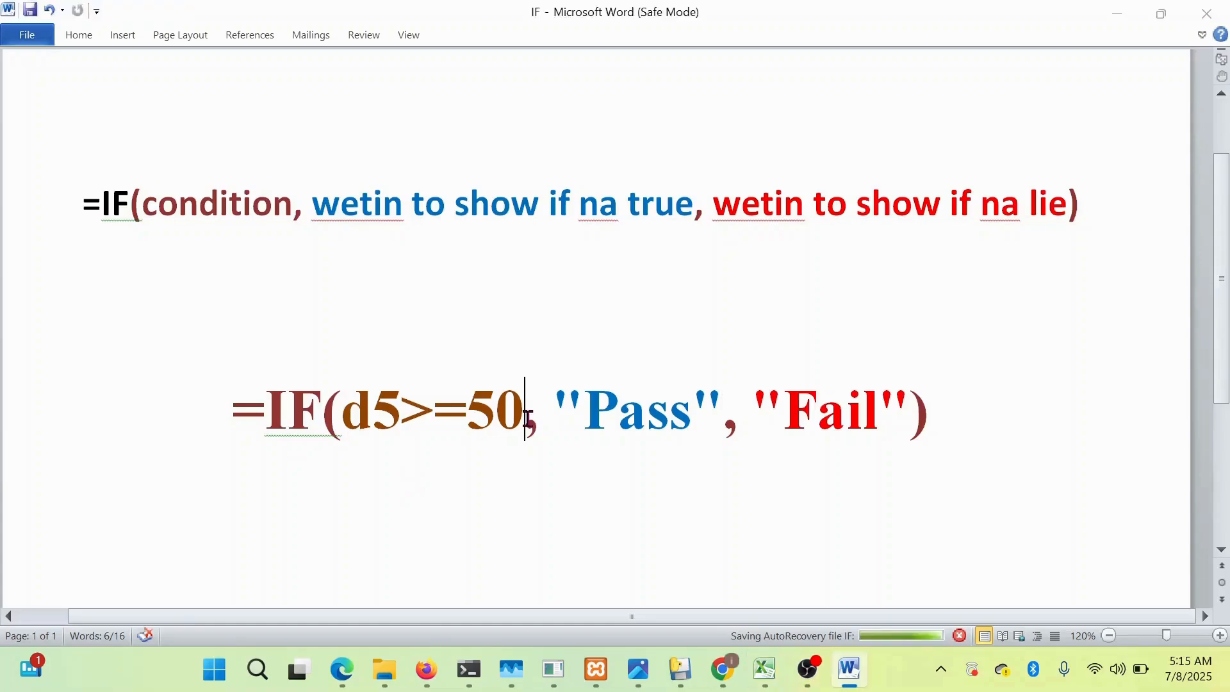
drag(525, 419, 539, 426)
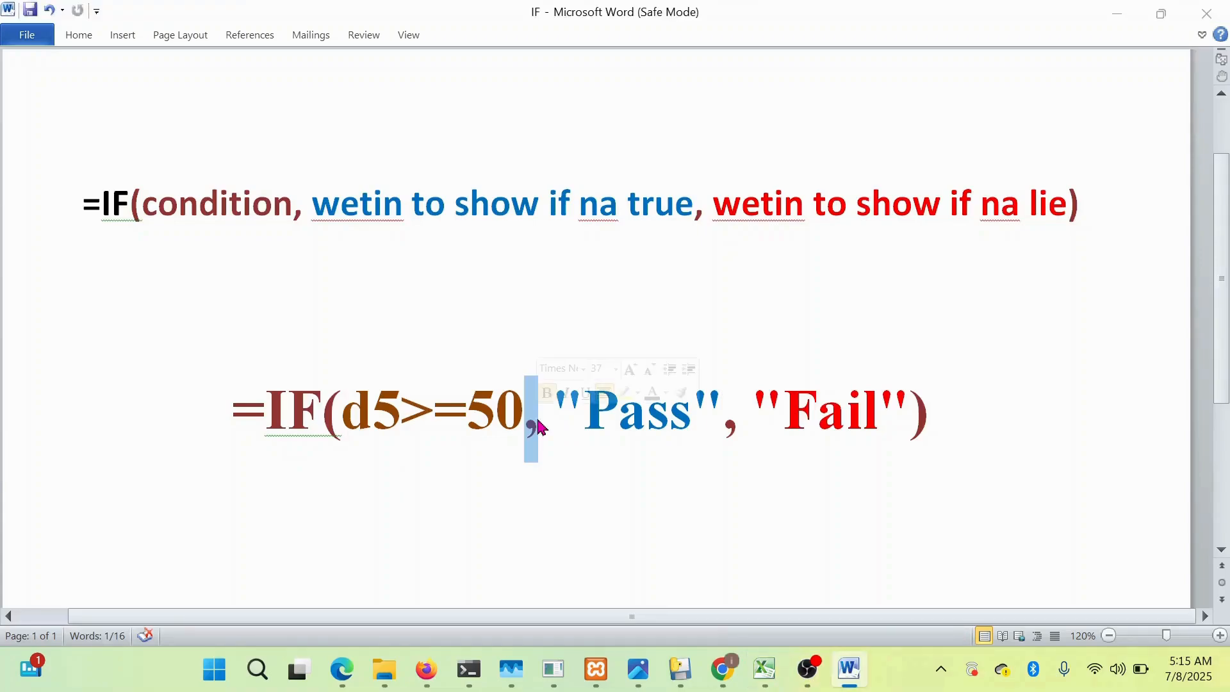
click(574, 420)
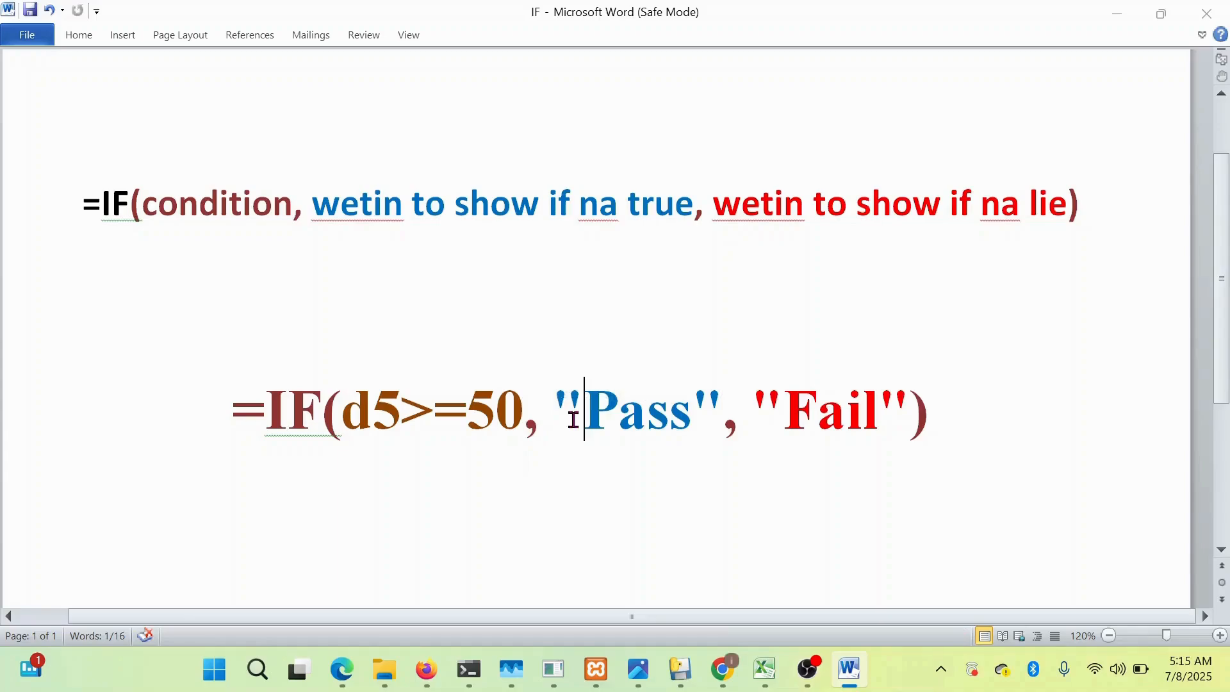
click(559, 413)
drag(560, 413, 722, 410)
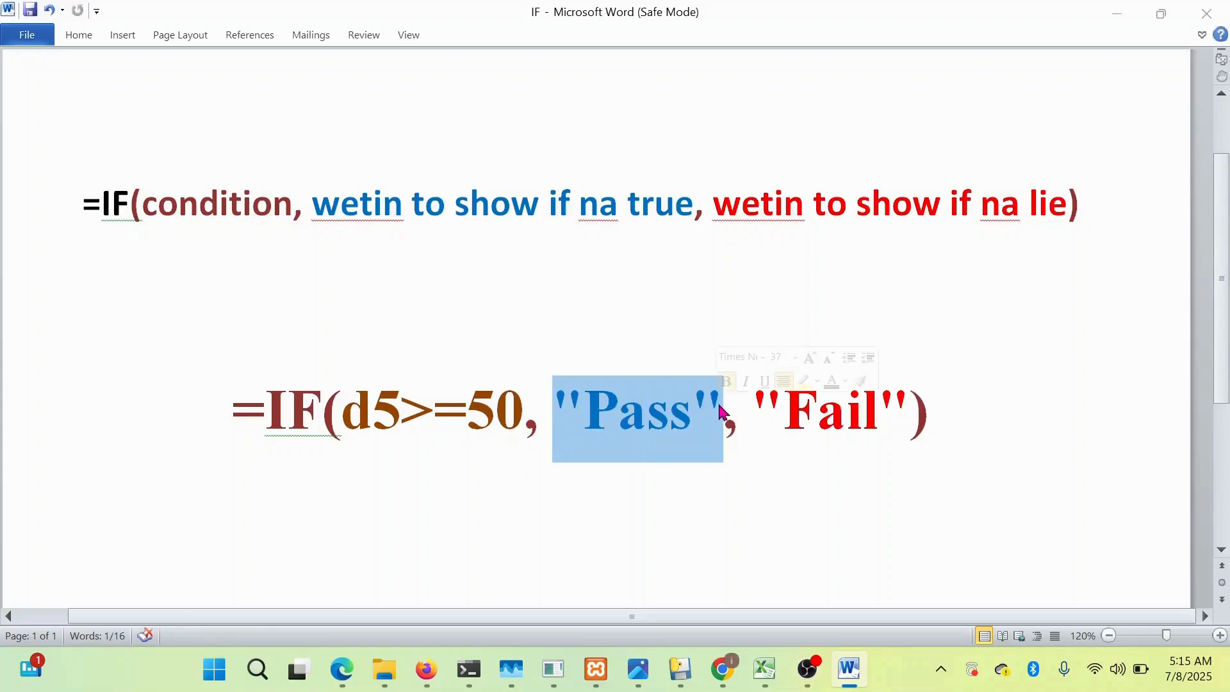
click(770, 402)
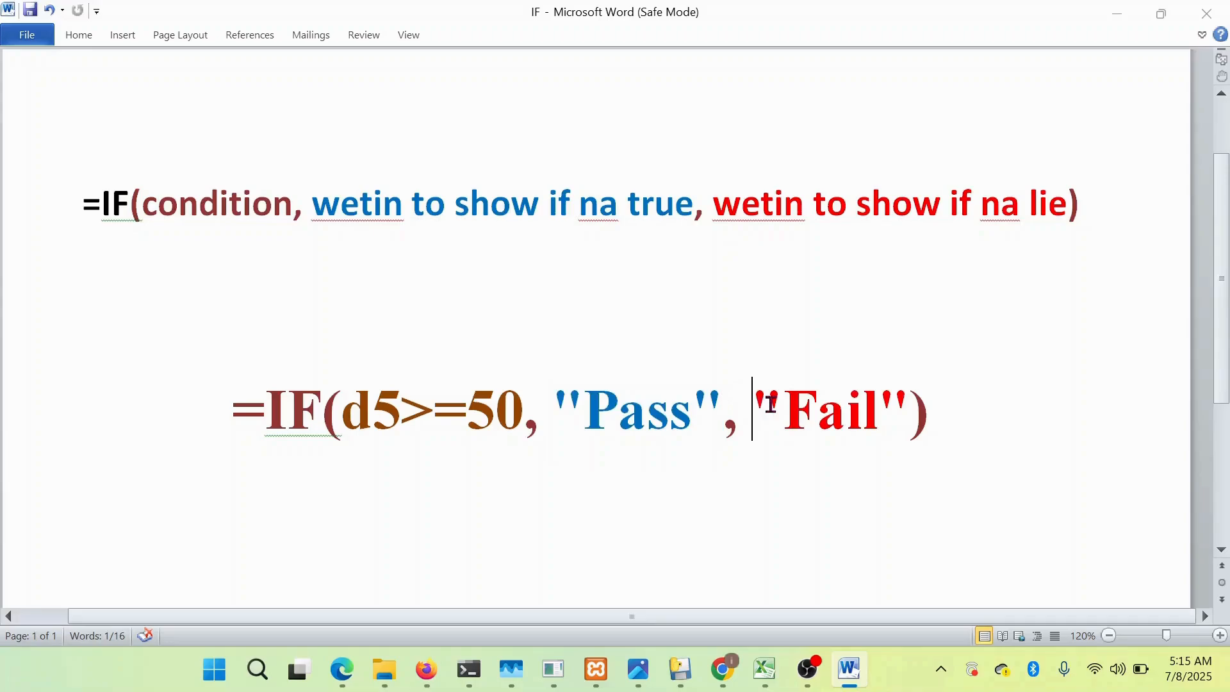
drag(770, 402, 901, 410)
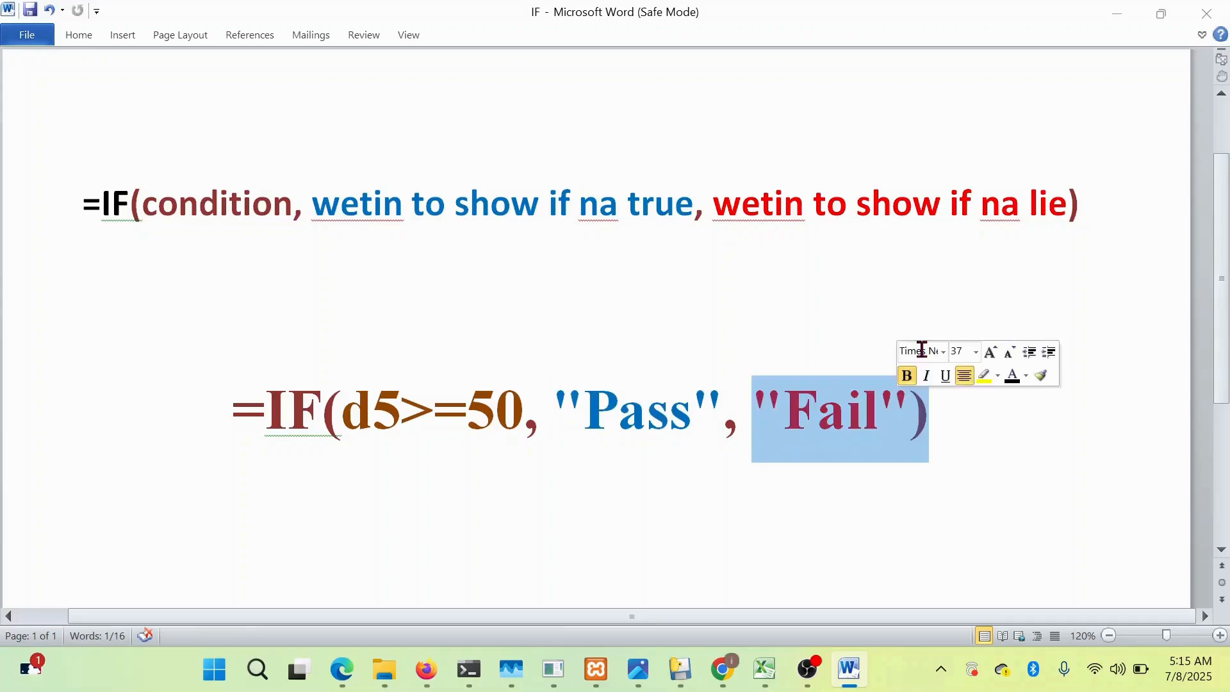
Step: Switch back to the Excel workbook and inspect the true and false arguments of E5's formula, leaving it without saving edits
click(779, 678)
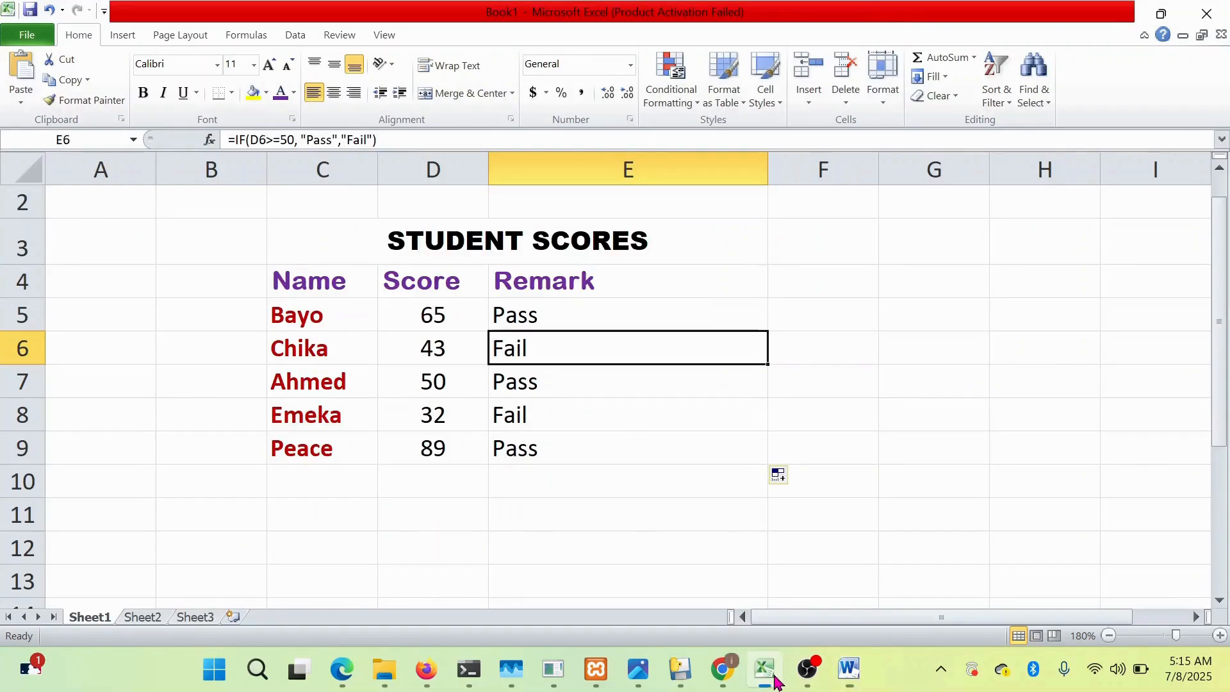
click(524, 309)
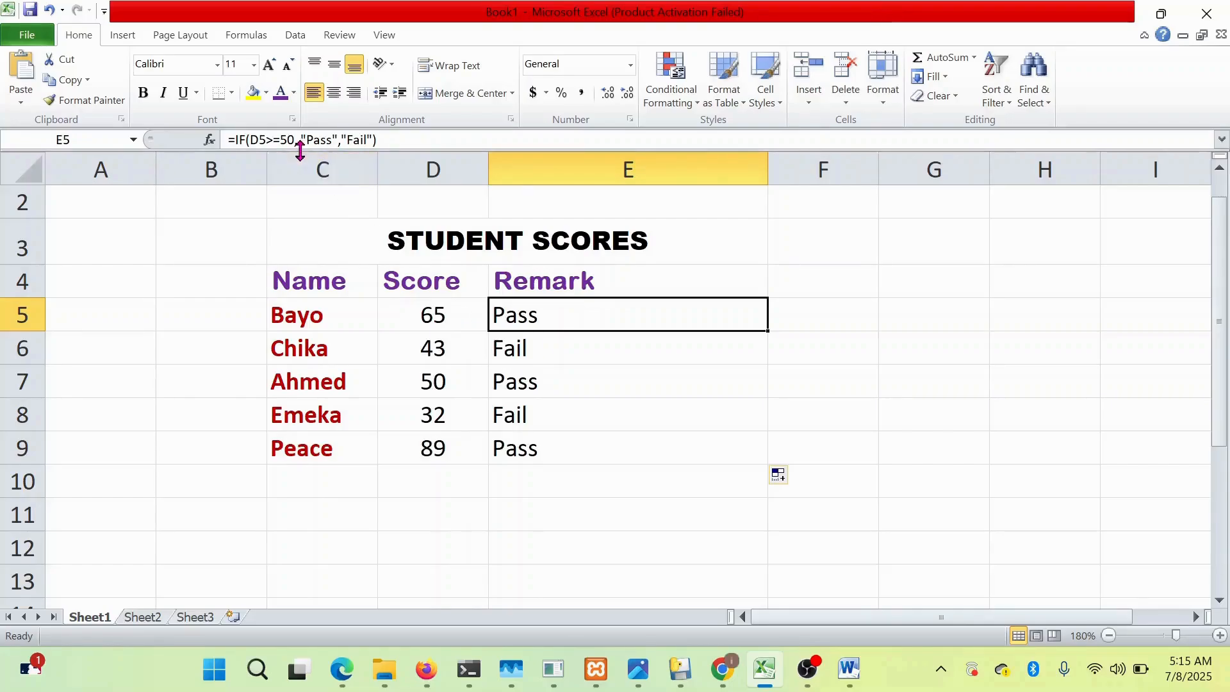
double_click(319, 140)
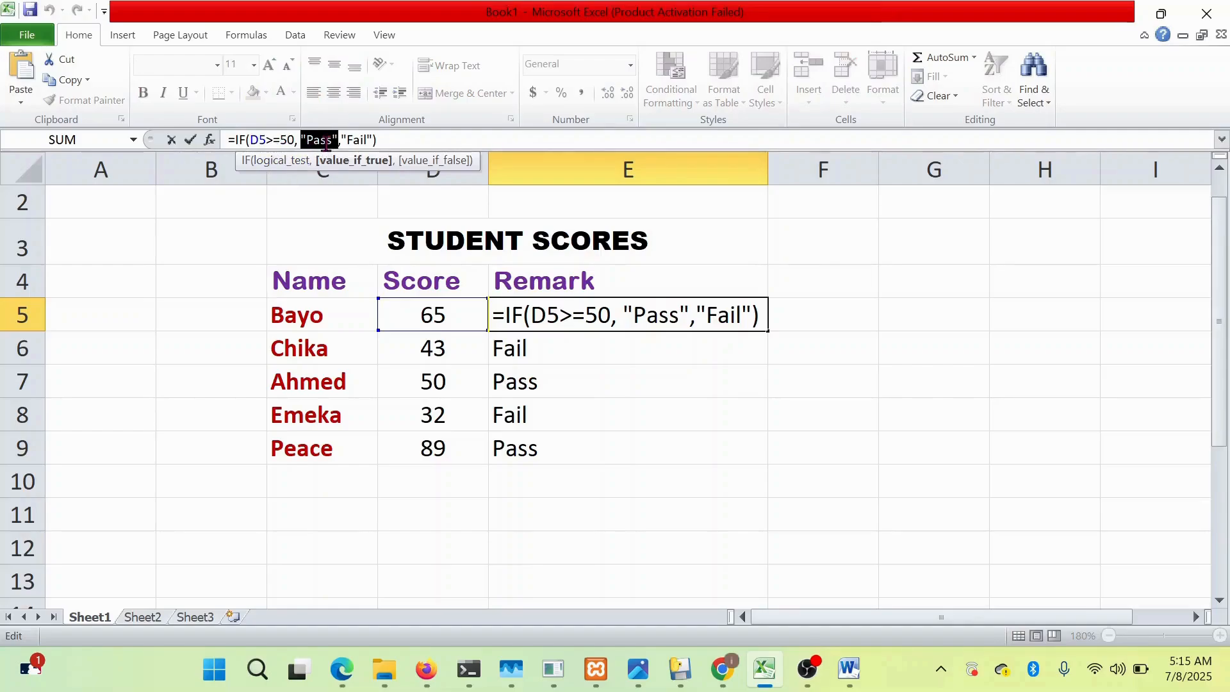
click(325, 141)
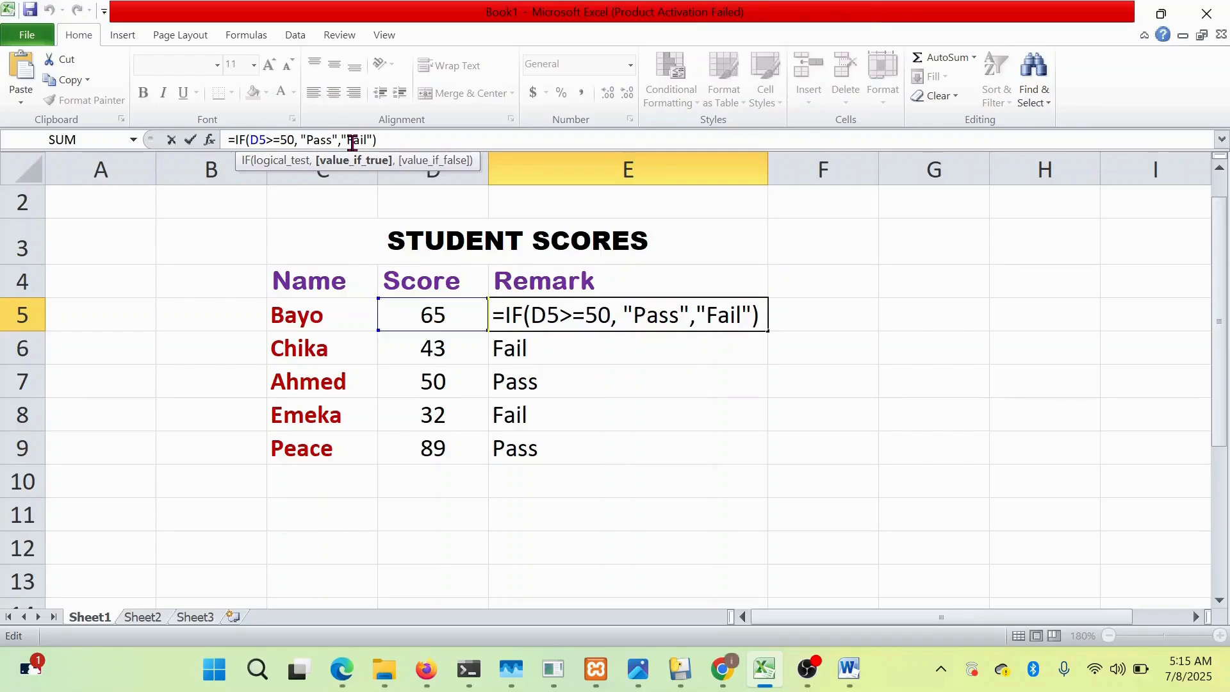
double_click(354, 145)
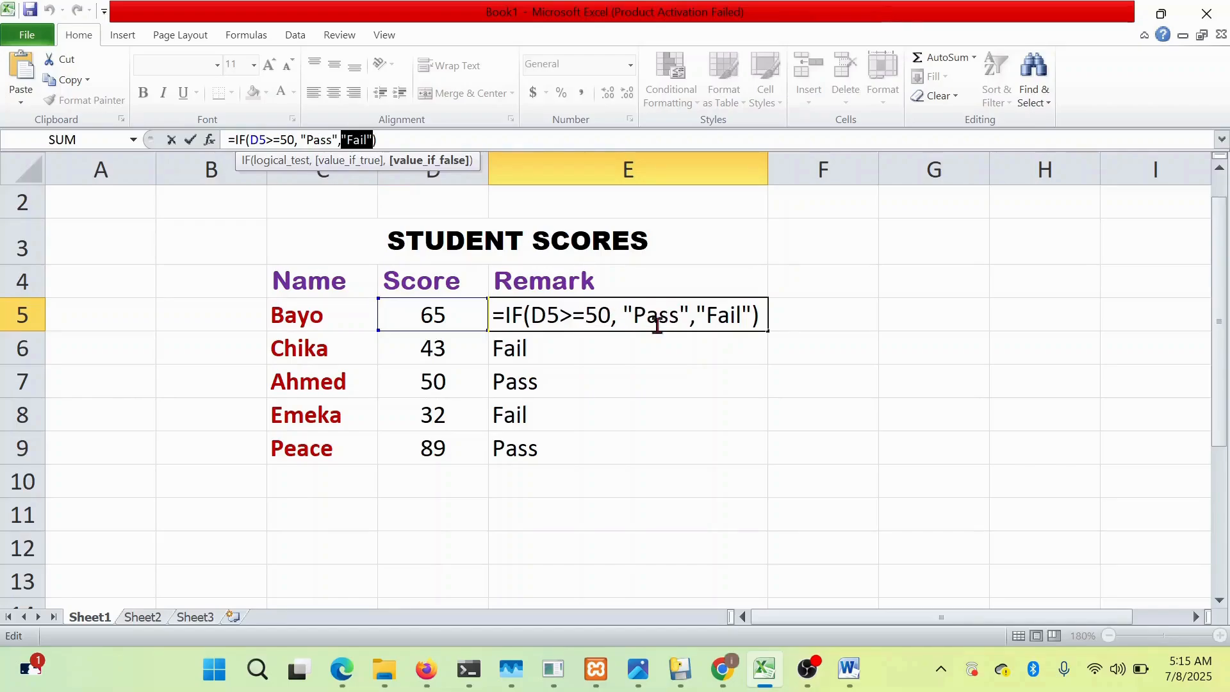
click(788, 285)
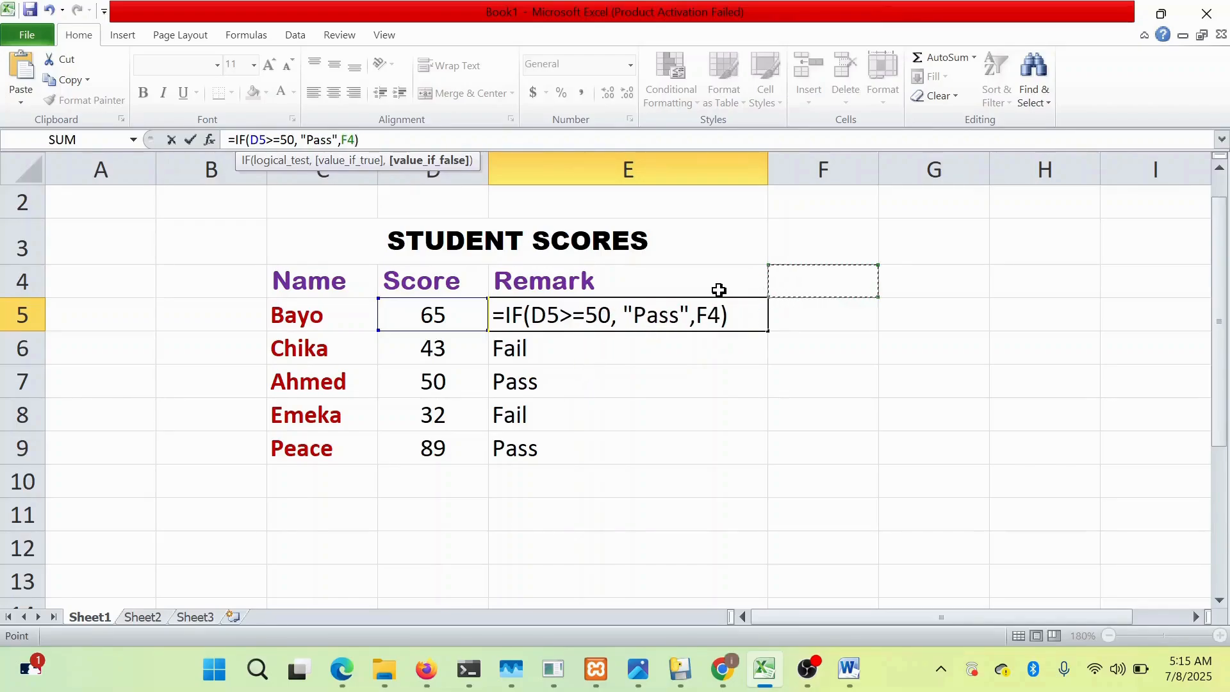
key(Escape)
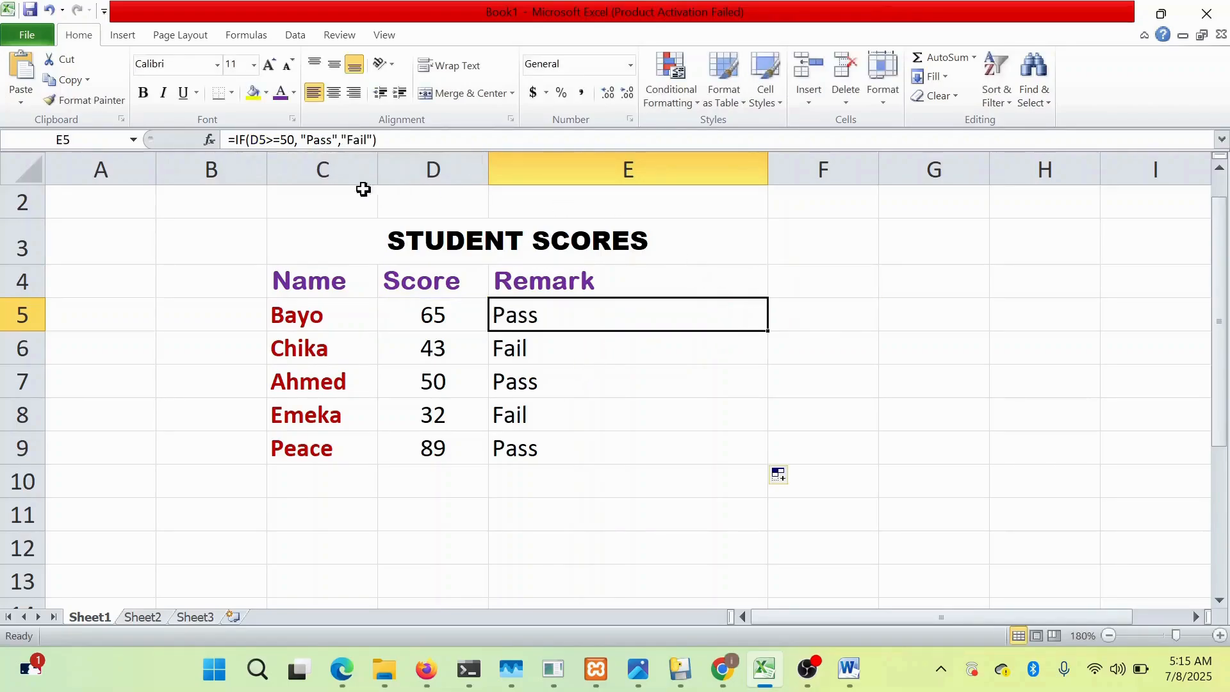
Step: Shorten the results in E5's IF formula to "P" for true and "F" for false
click(321, 140)
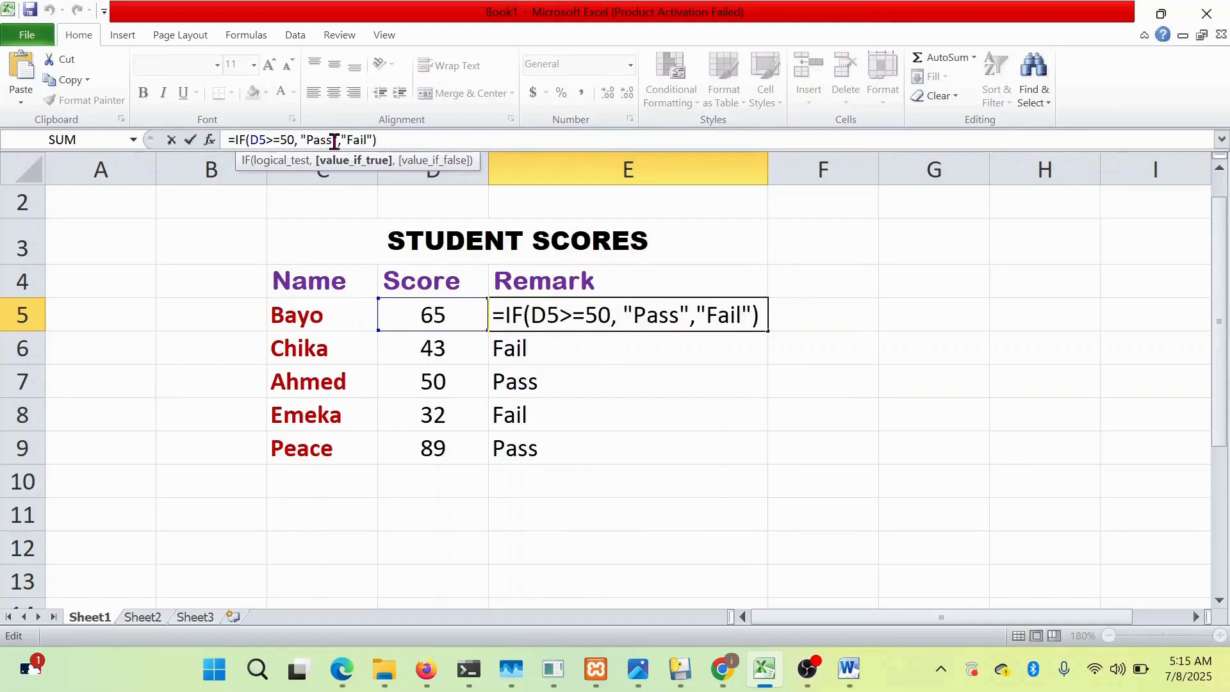
key(BackSpace)
key(BackSpace)
key(BackSpace)
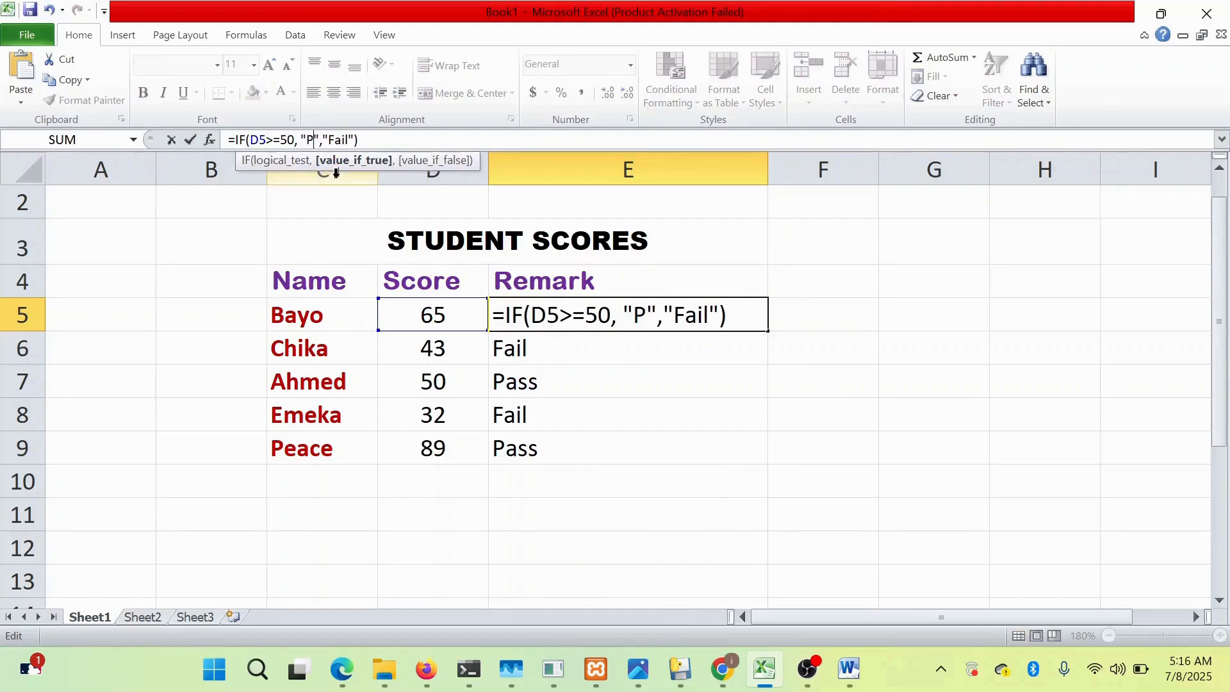
click(349, 140)
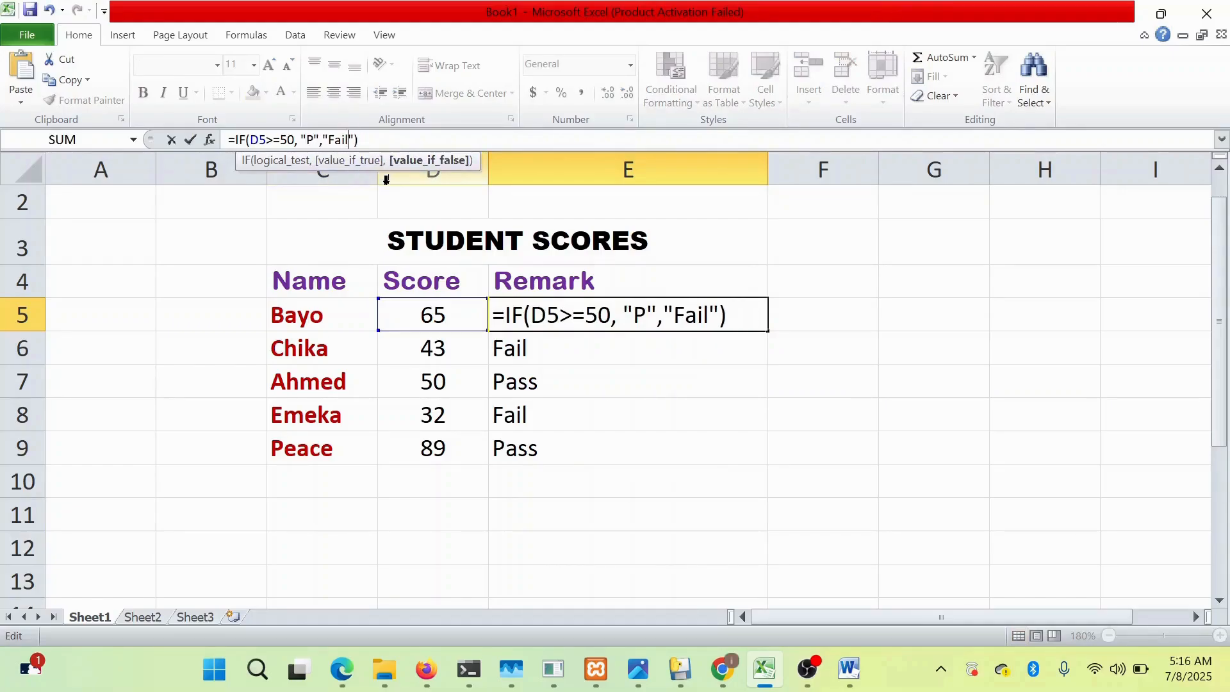
key(BackSpace)
key(BackSpace)
key(BackSpace)
key(Return)
Step: Fill the revised E5 formula down the Remark column to E9
click(522, 322)
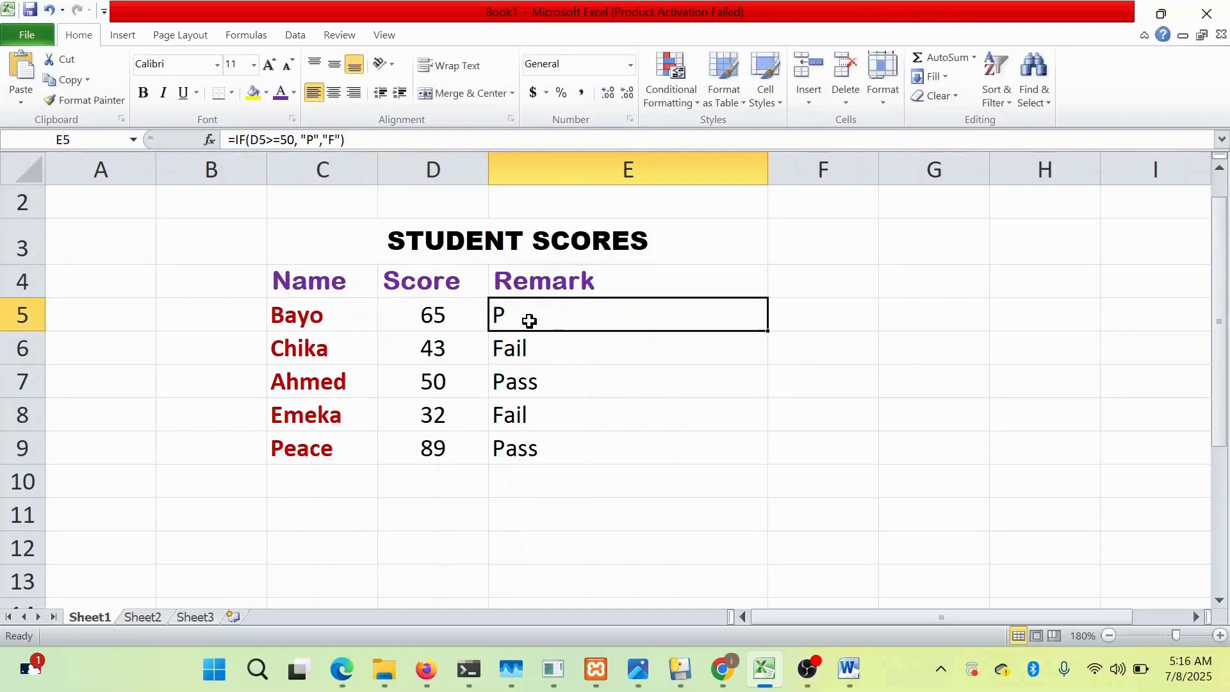
drag(767, 331, 749, 459)
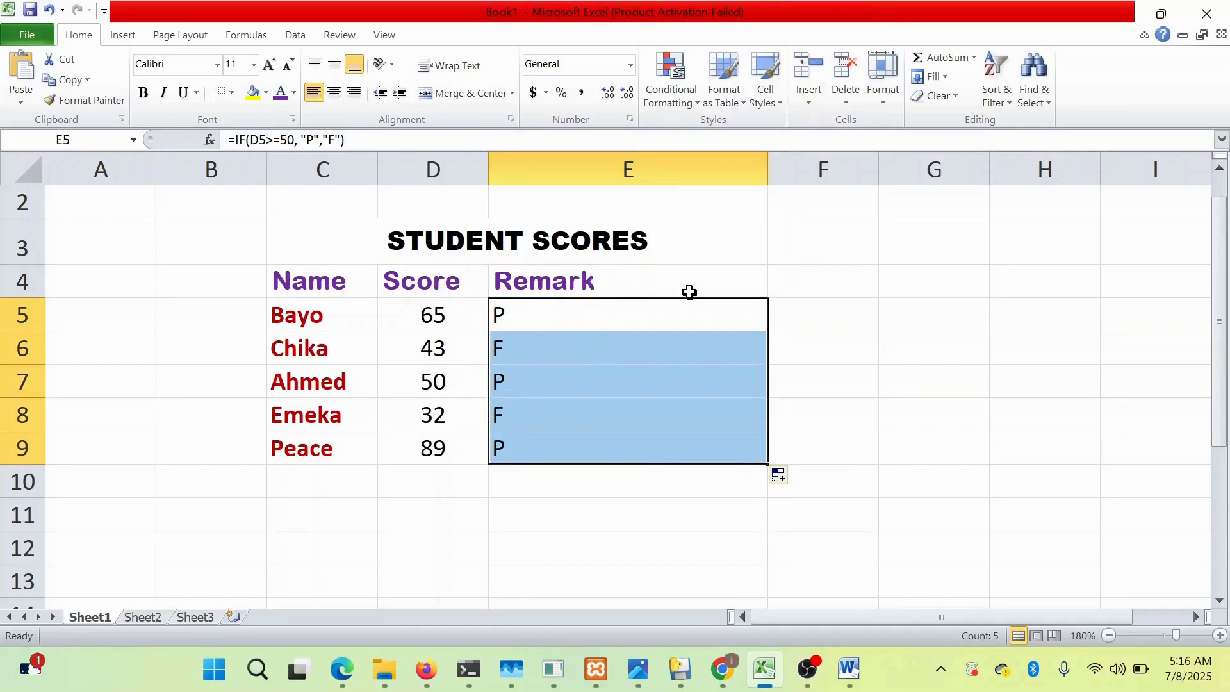
click(800, 324)
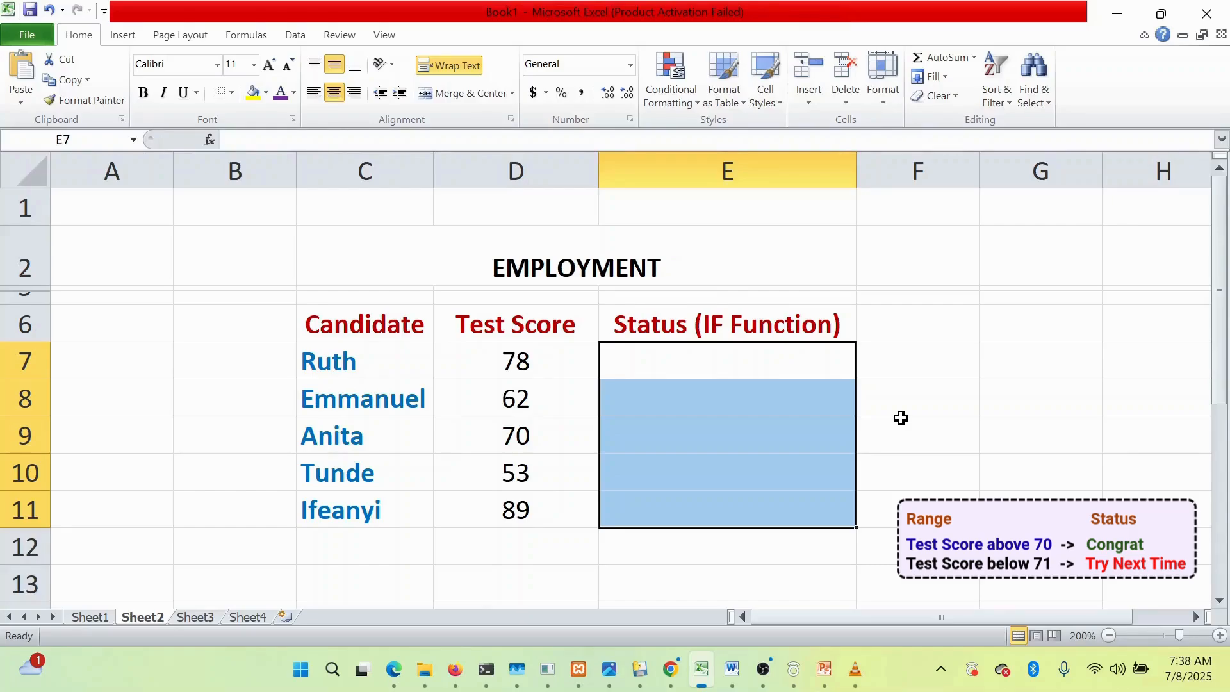
Step: On Sheet2, paste =IF(D7>70,"Congrat","Try Next Time") into the first candidate's Status cell, E7
click(687, 368)
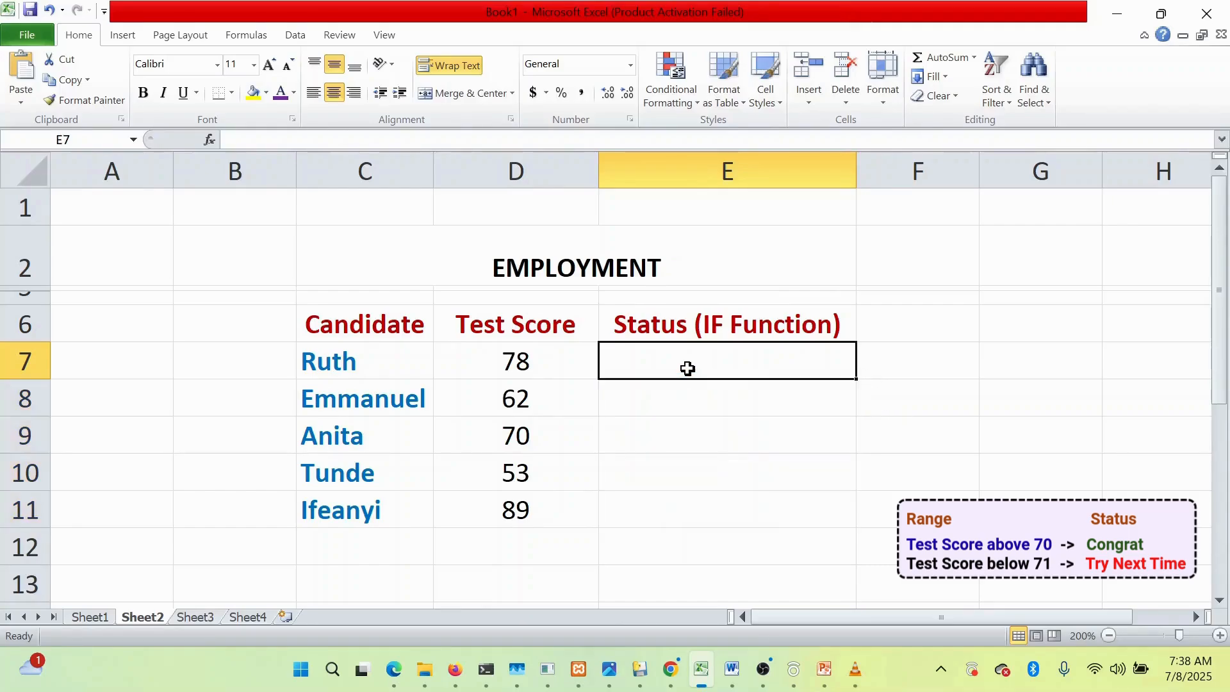
right_click(688, 368)
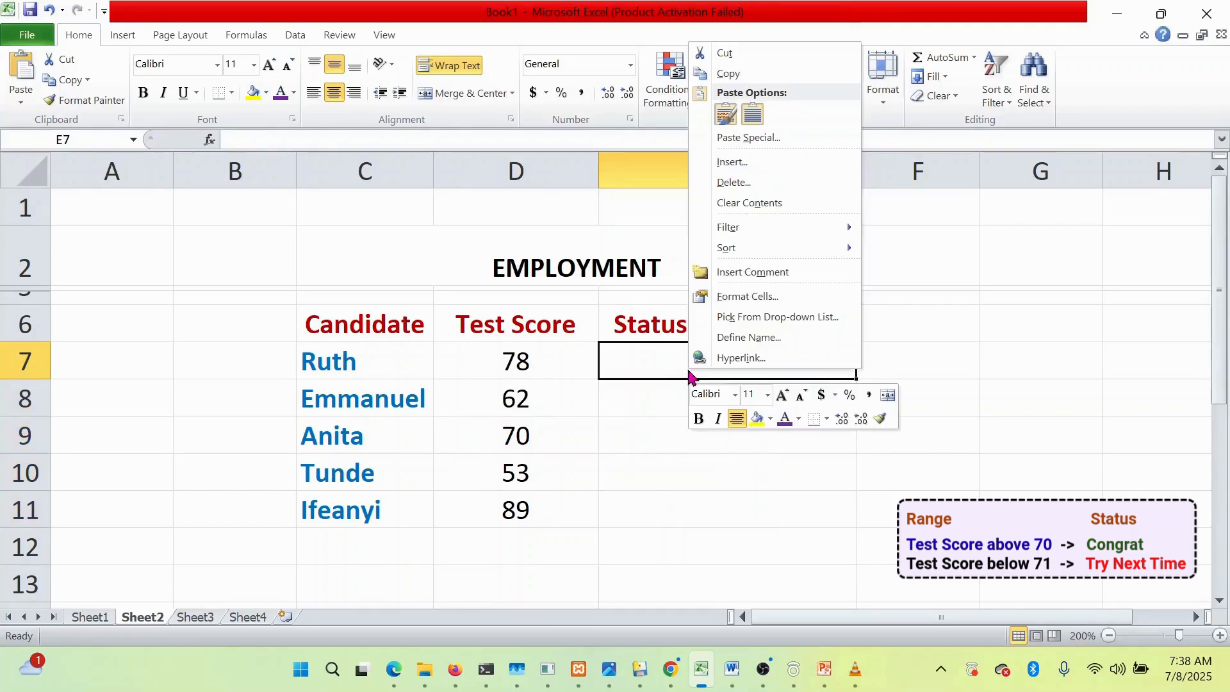
click(760, 114)
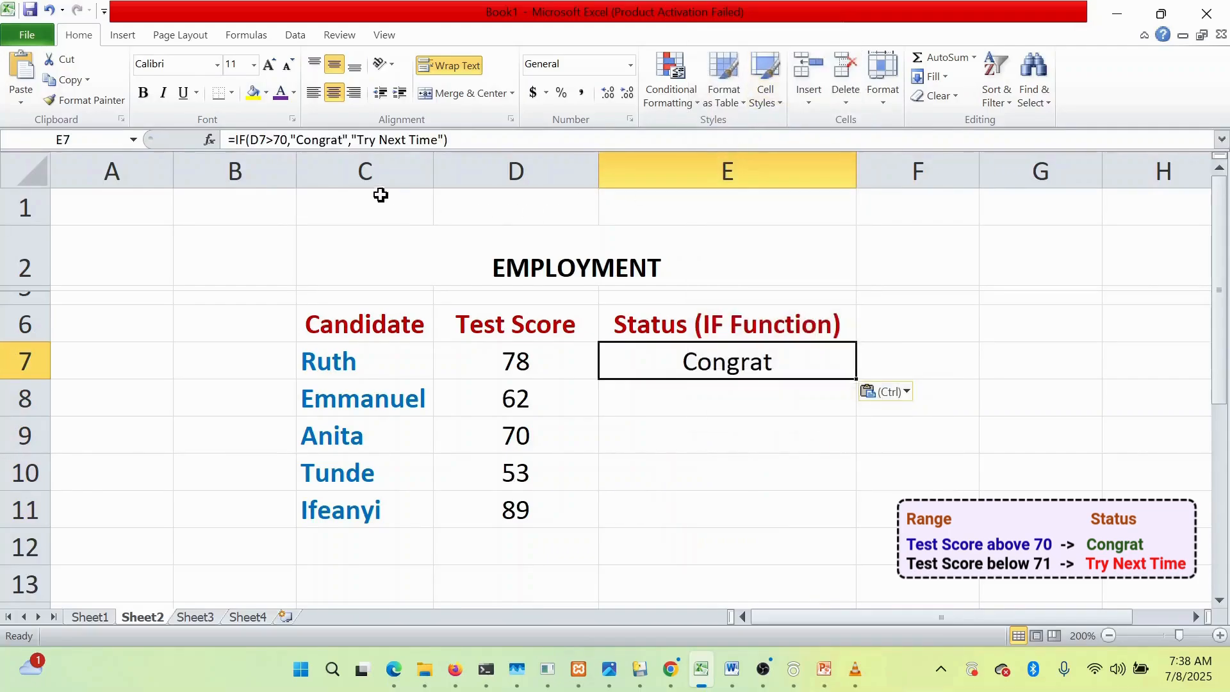
click(461, 140)
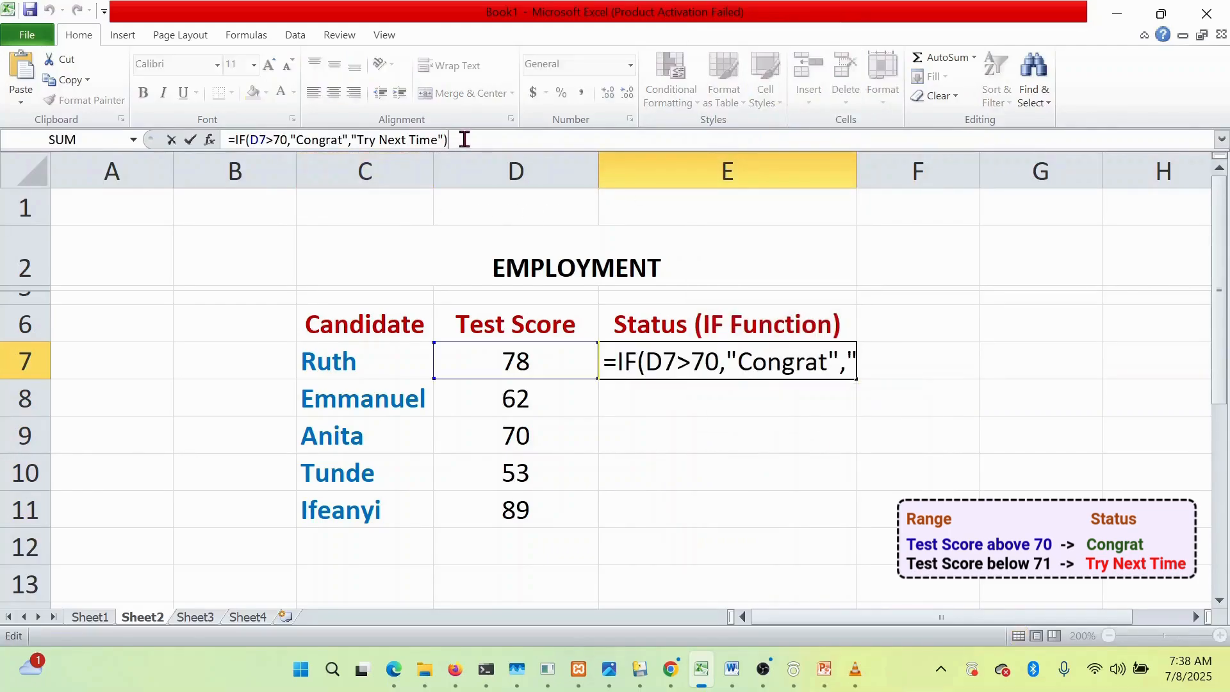
key(Return)
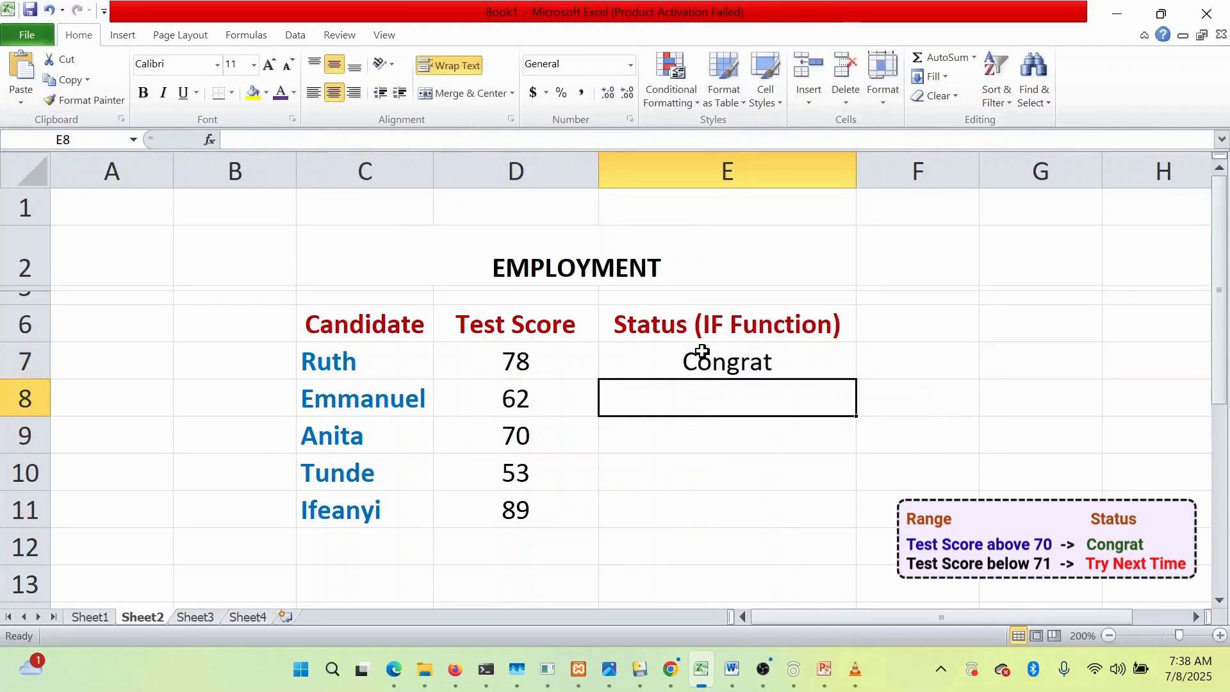
Step: Fill the IF formula from E7 down the Status column to E11
click(825, 373)
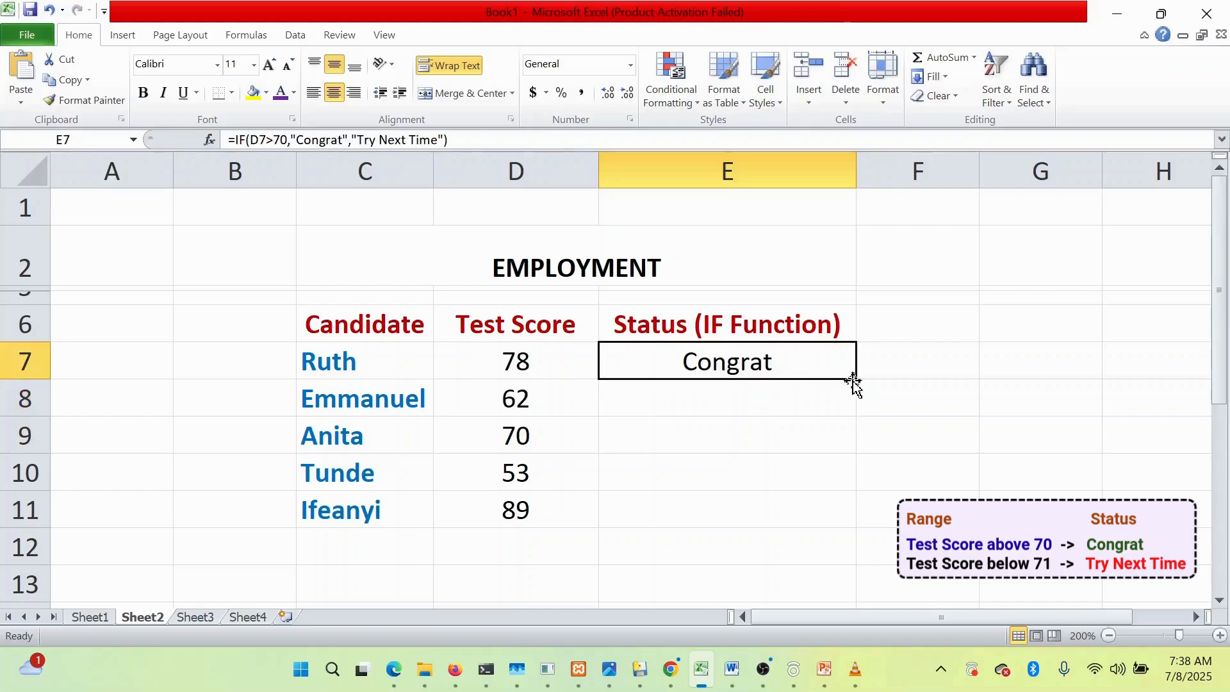
drag(856, 380, 830, 504)
click(916, 384)
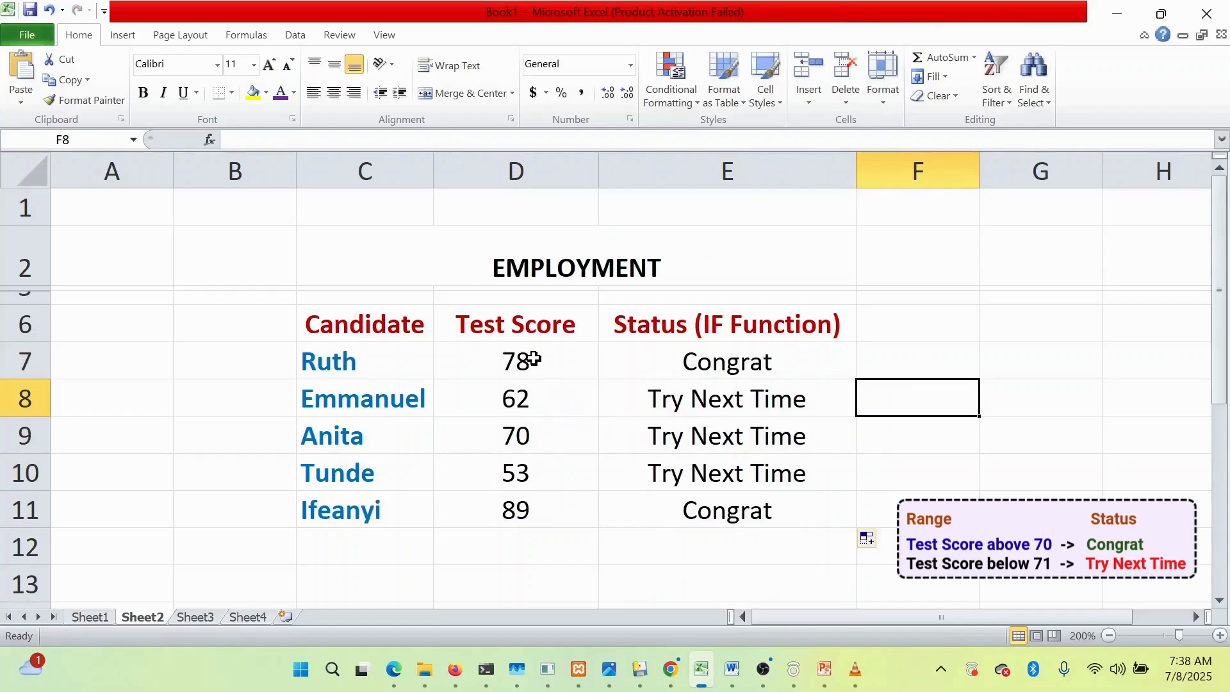
Step: Check the test scores in D7, D8 and D9 against the statuses assigned in column E
click(532, 354)
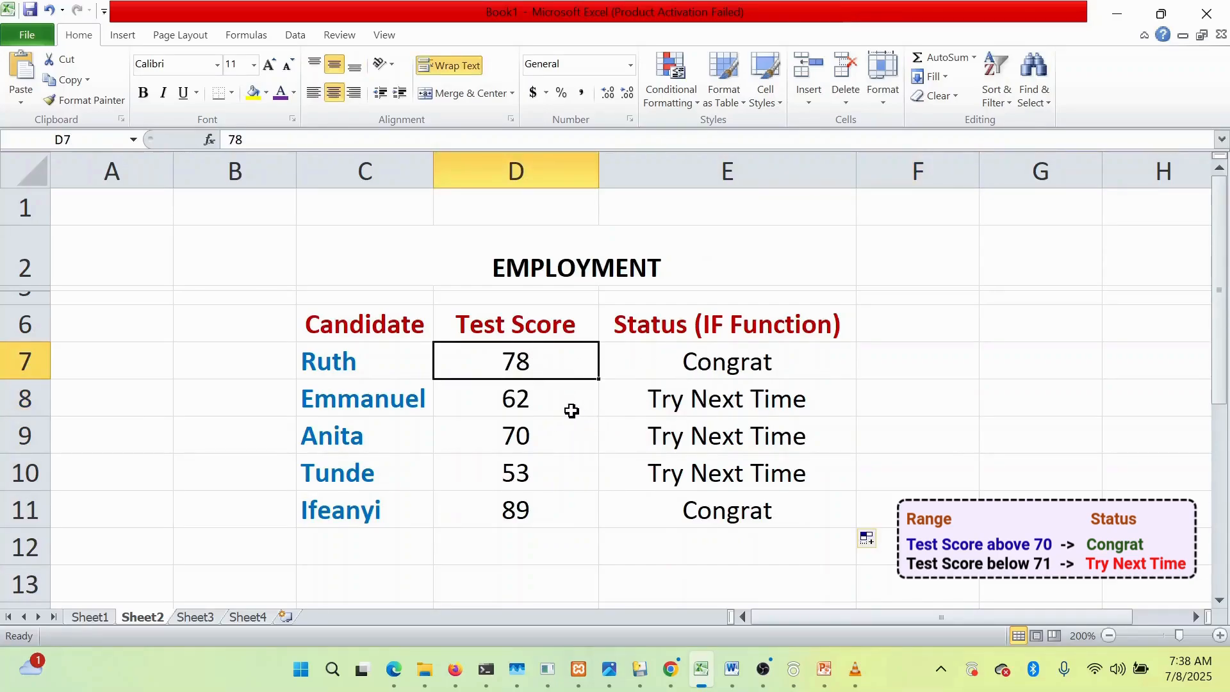
click(571, 410)
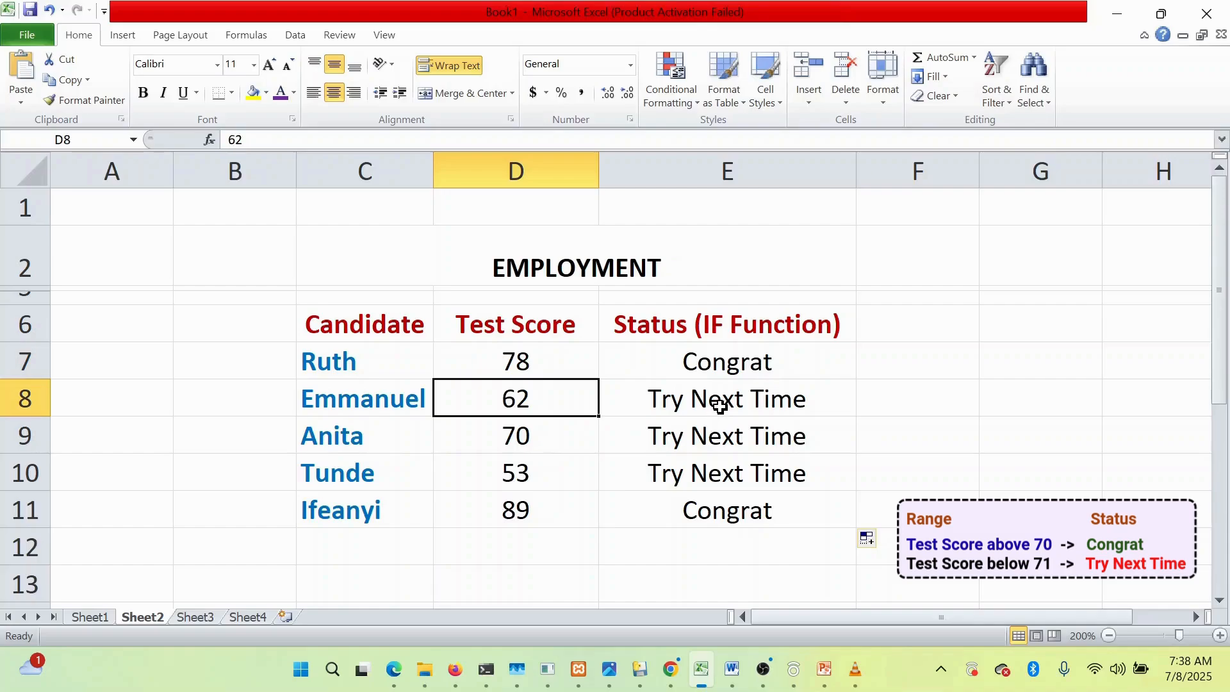
click(520, 443)
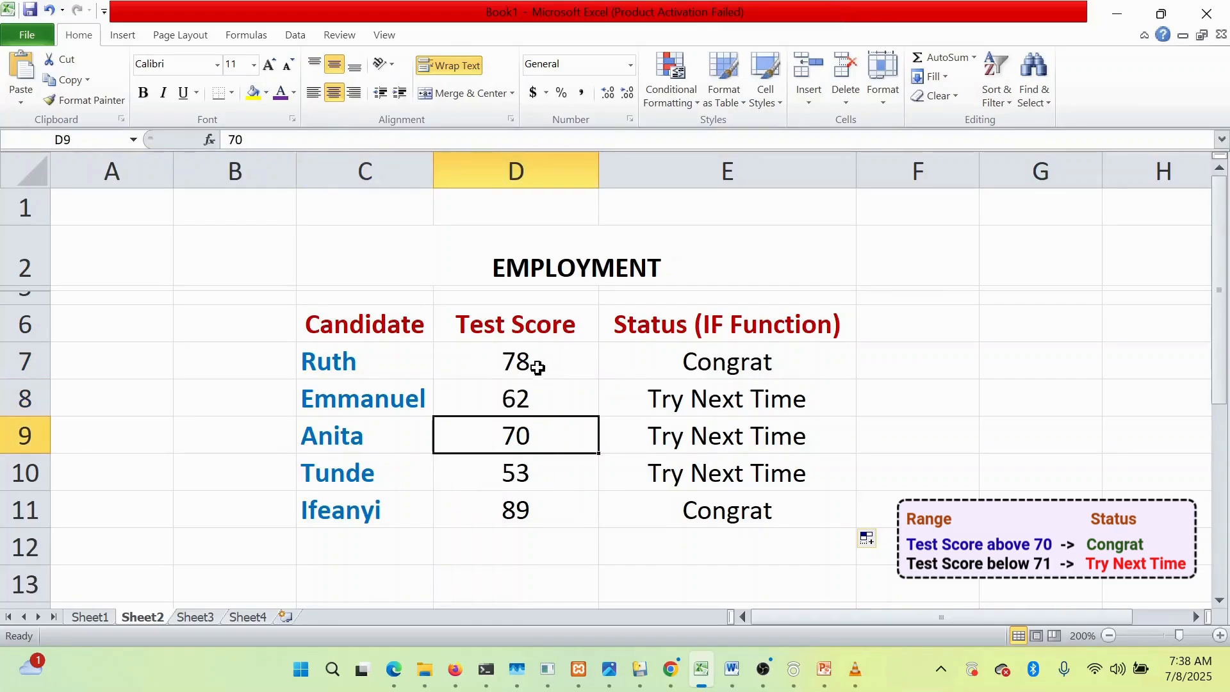
Step: Examine the logical test and the true and false arguments of the IF formula in E7
click(709, 366)
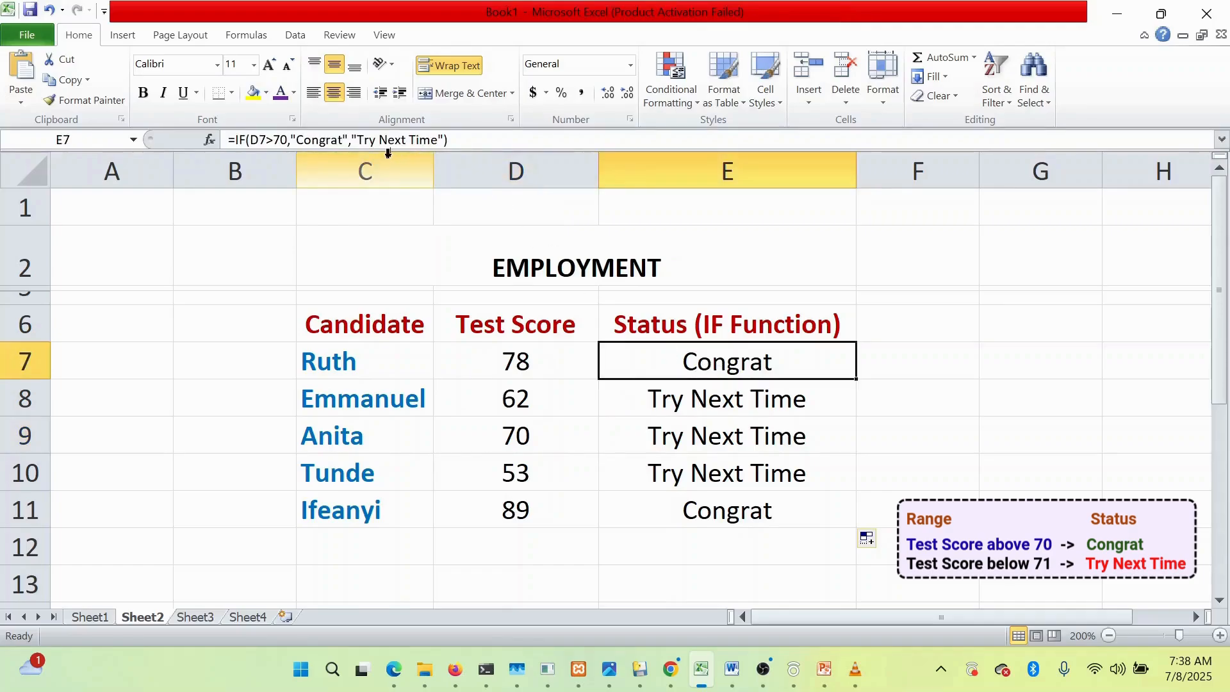
click(479, 141)
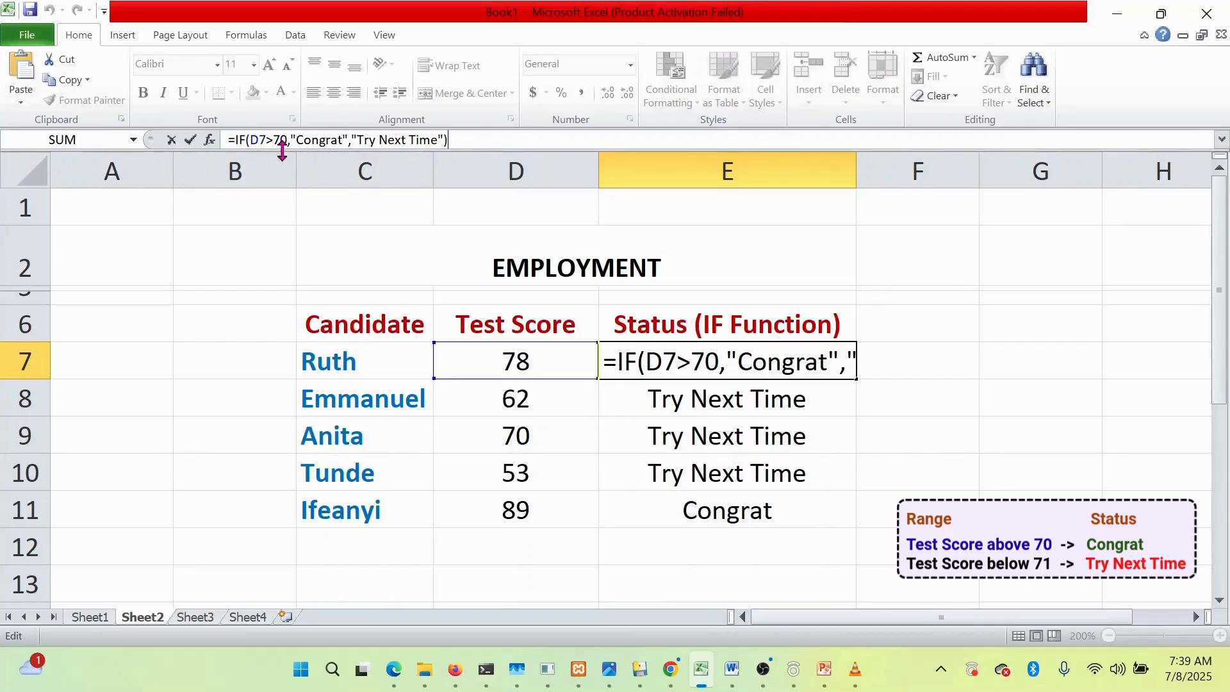
double_click(332, 141)
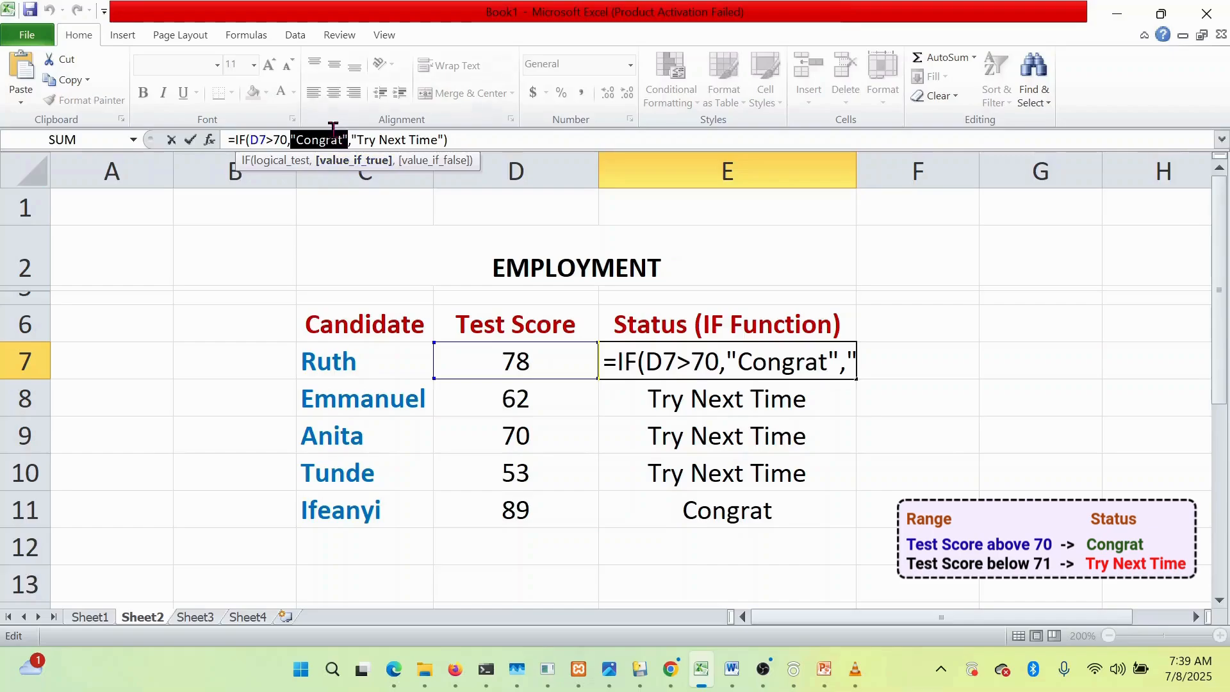
double_click(389, 141)
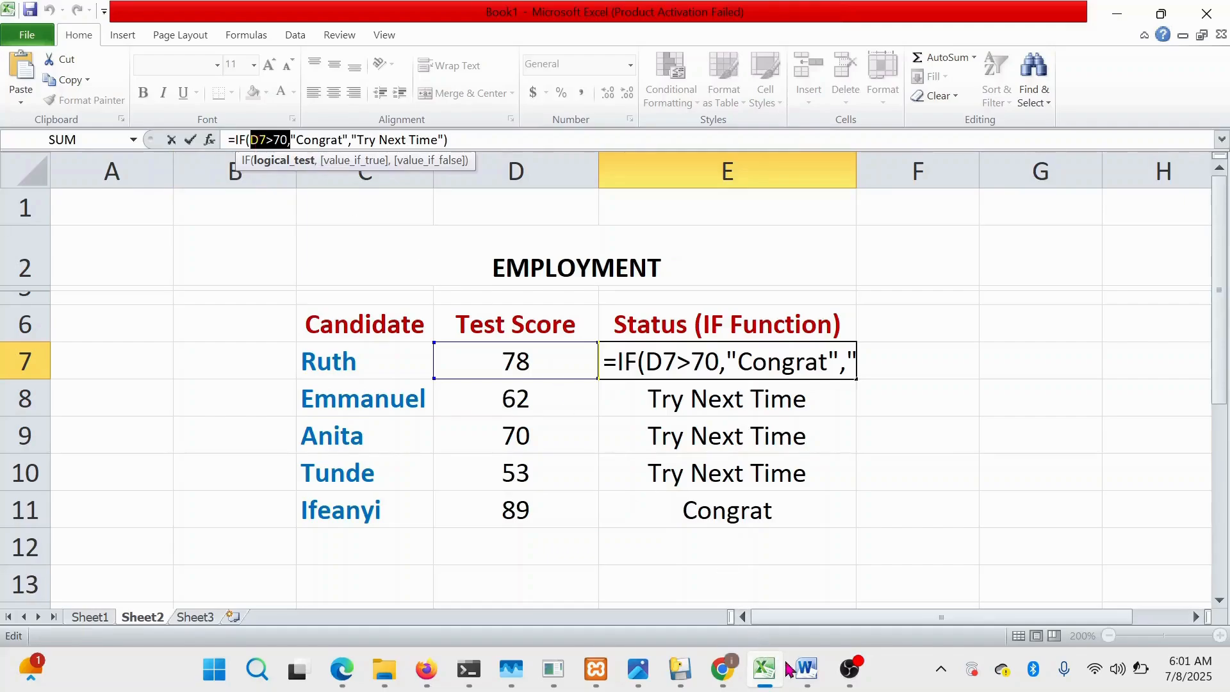
Step: Switch to the Word document and review the score ranges for grades F, C, B and A
click(805, 668)
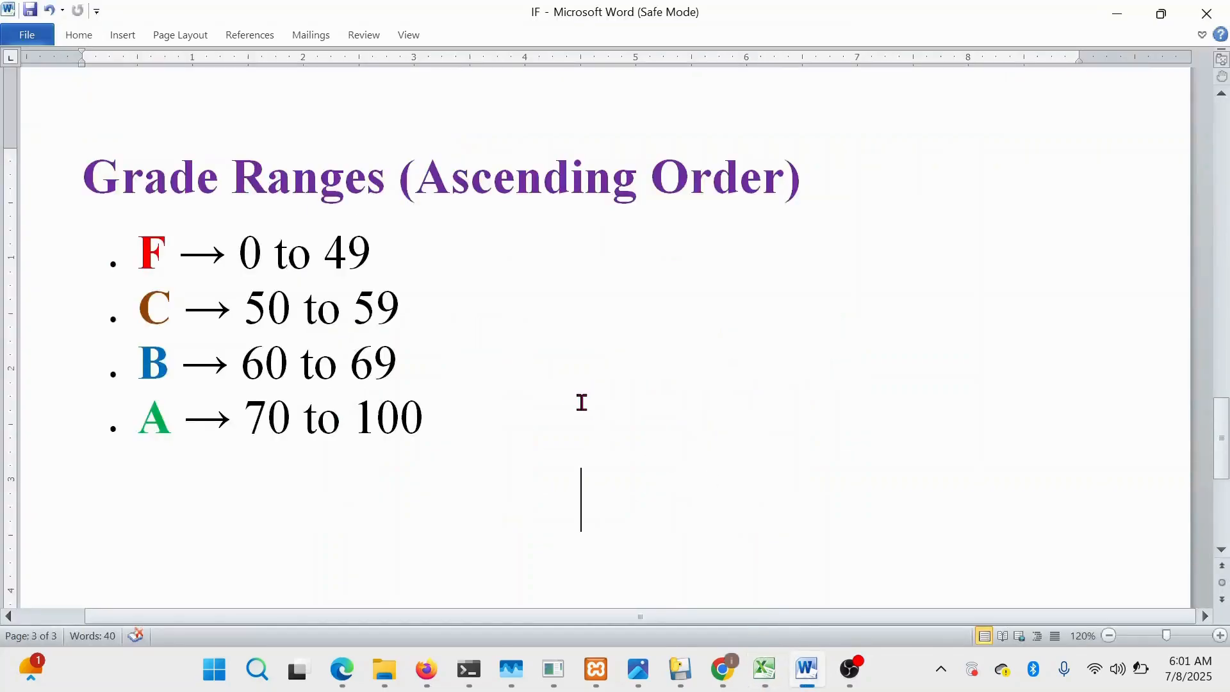